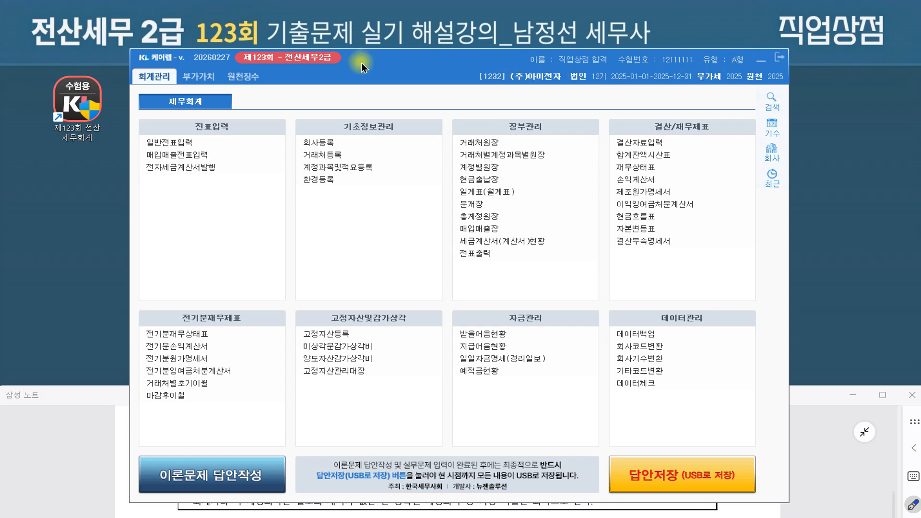
Step: Switch to the Samsung Notes exam sheet, go to question [1], and mark its date 02월 15일 and the phrase 보유 중인 자기주식
click(819, 397)
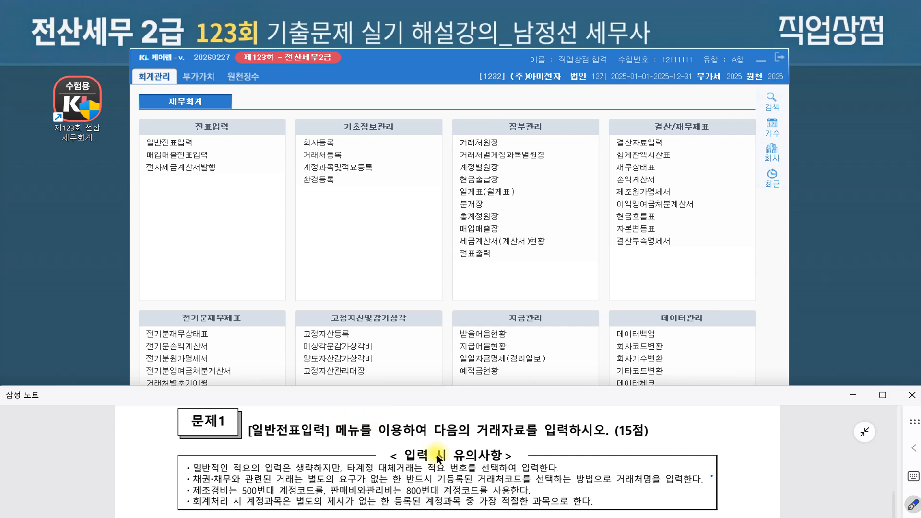
scroll(350, 453, down, 3)
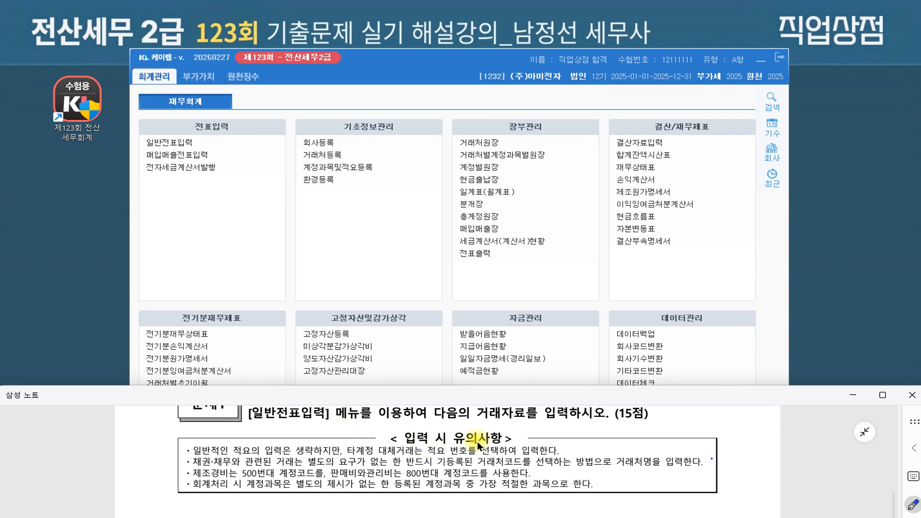
scroll(491, 446, down, 2)
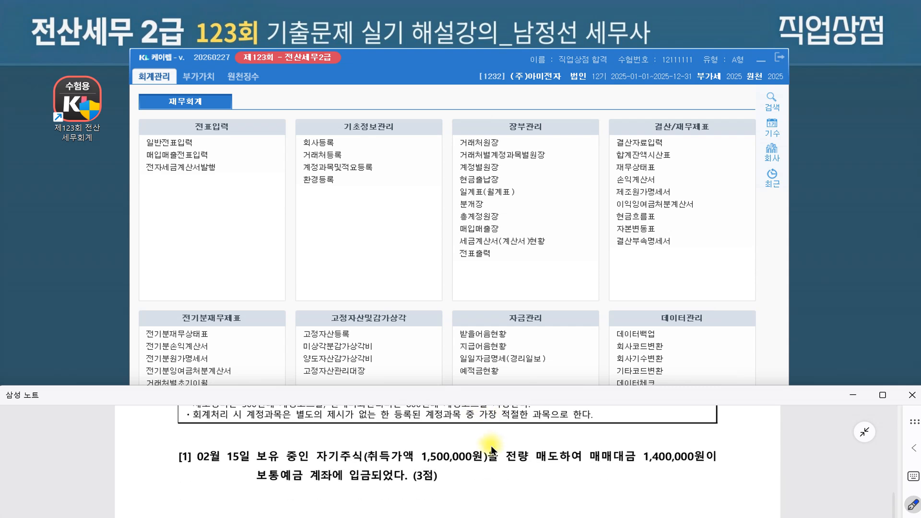
scroll(458, 429, down, 1)
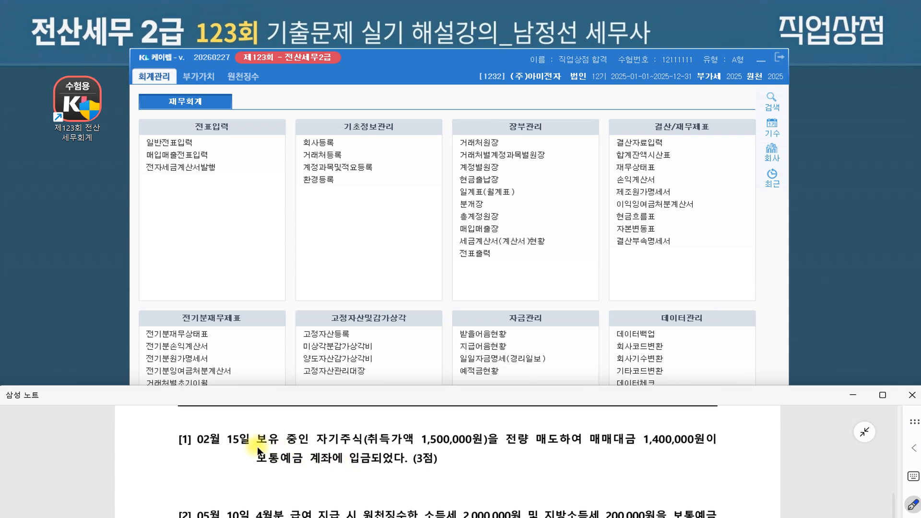
drag(356, 447, 361, 446)
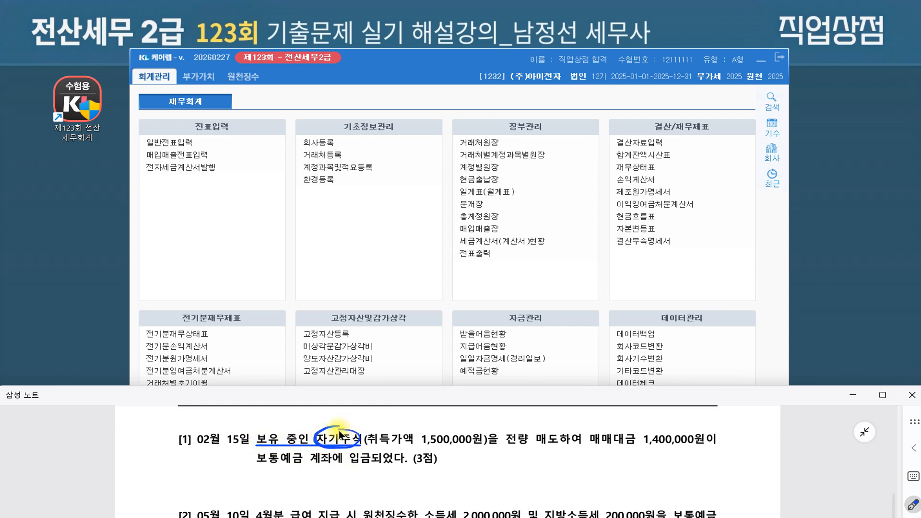
drag(209, 446, 246, 447)
Step: Switch to the KcLep accounting program, open the 합계잔액시산표 as of 15 February 2025, and locate the 자기주식 account under 자본조정
click(633, 159)
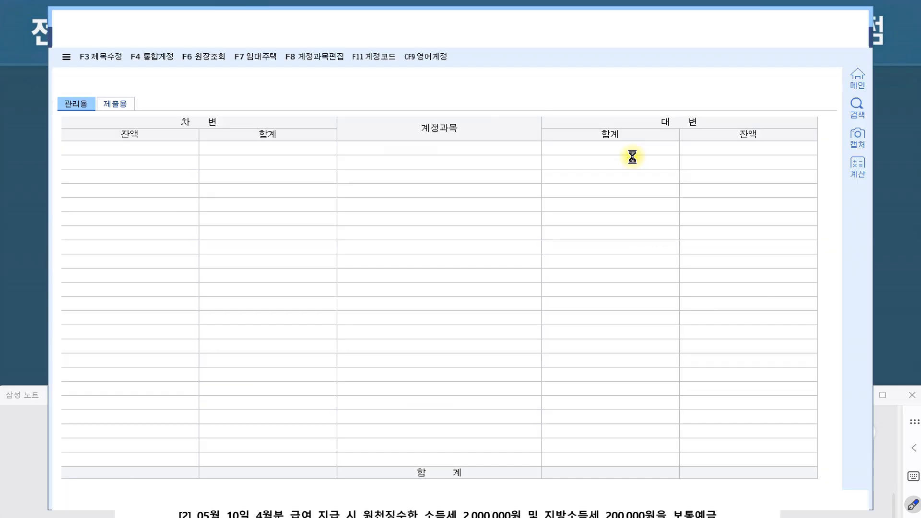
text(0215)
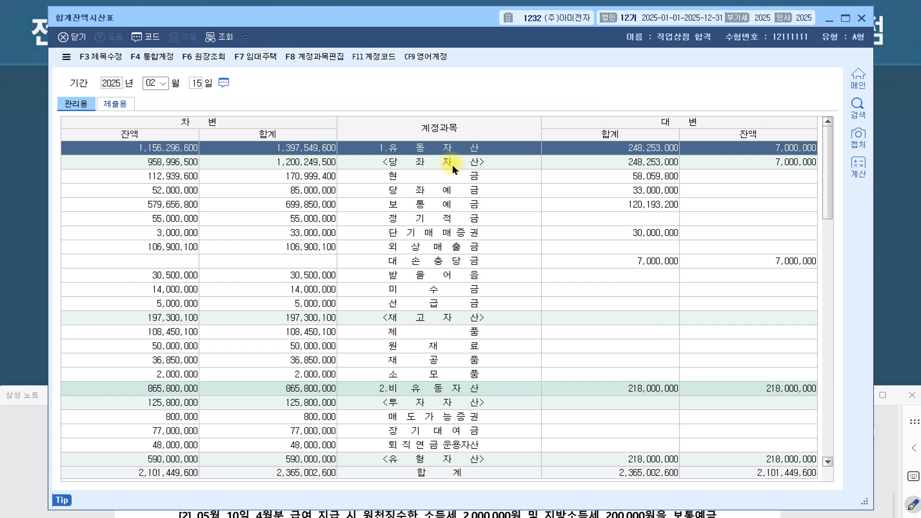
scroll(452, 165, down, 7)
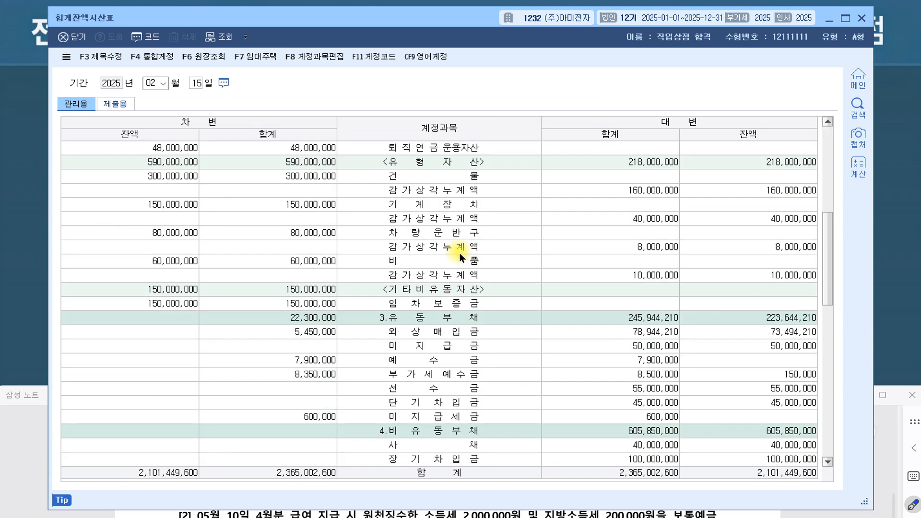
scroll(461, 278, down, 6)
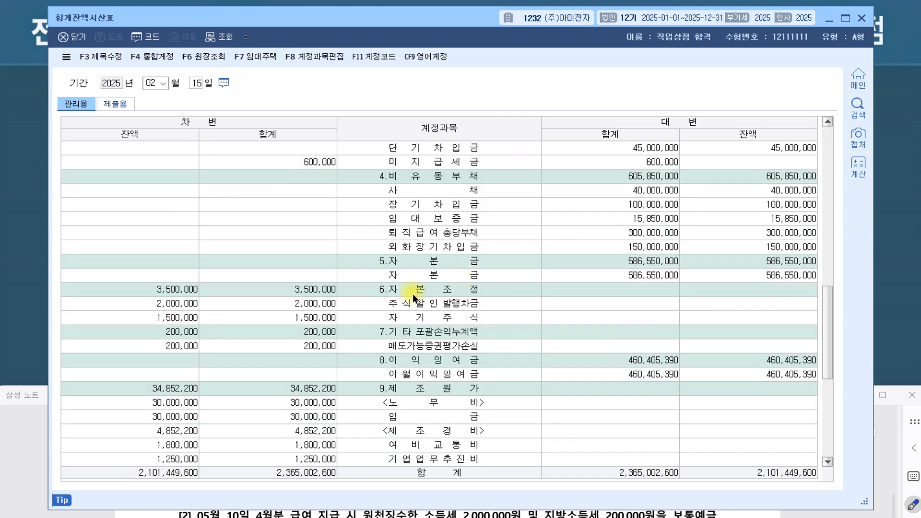
click(418, 289)
click(445, 319)
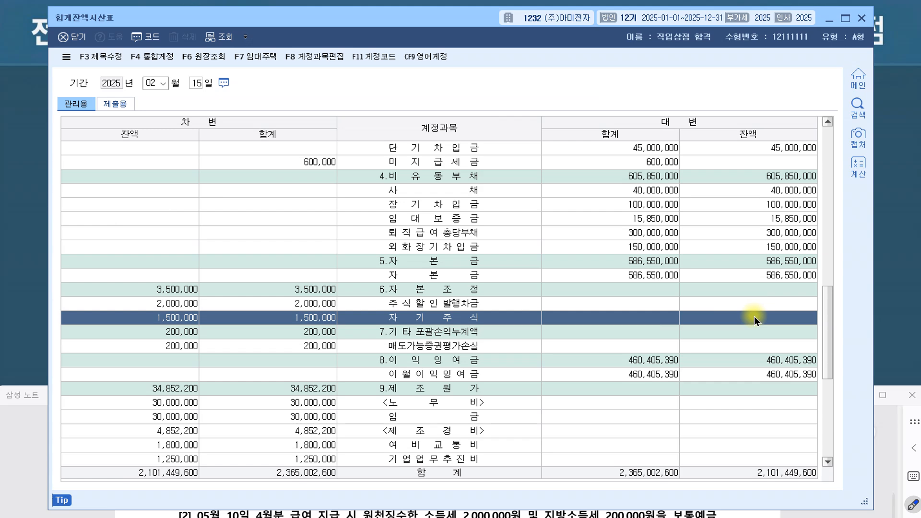
Step: Examine the 자본금 and 자본조정 accounts in the trial balance, including 주식할인발행차금 and 자기주식, and close the report
click(829, 22)
click(440, 304)
click(442, 319)
click(429, 288)
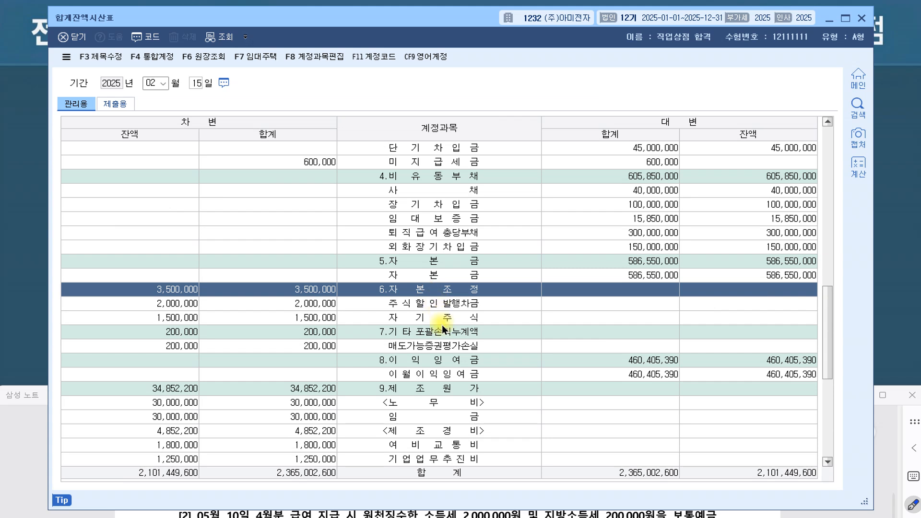
click(427, 260)
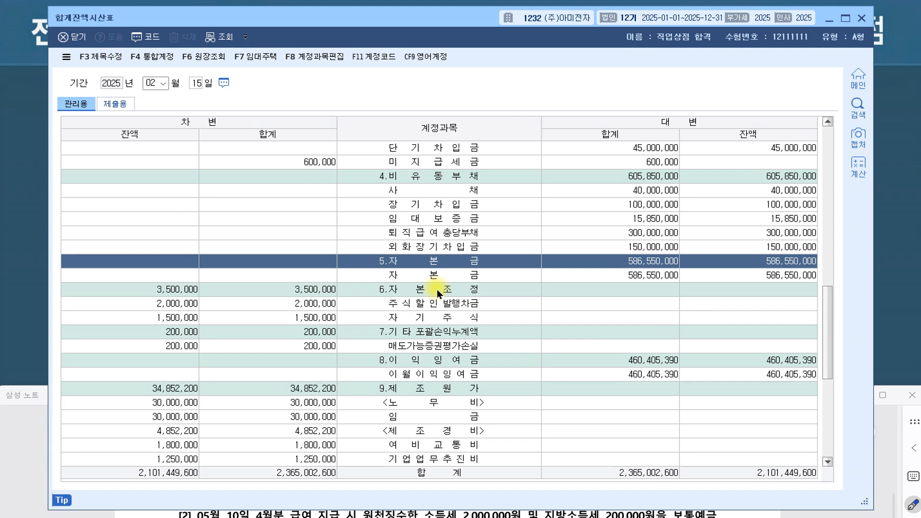
click(436, 289)
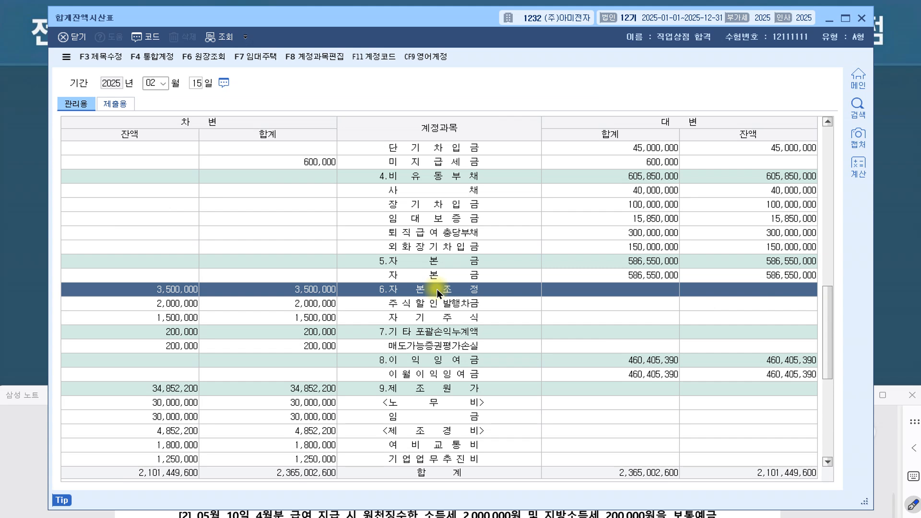
click(435, 280)
click(436, 304)
click(436, 317)
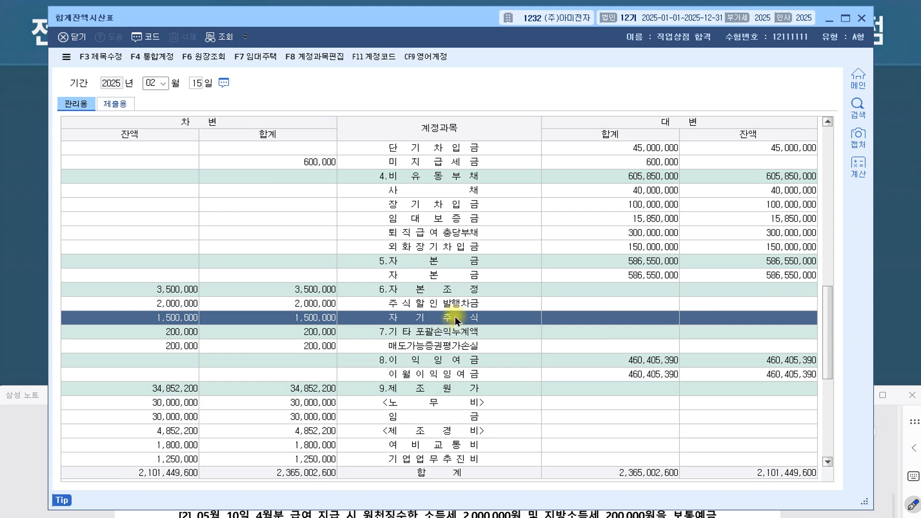
click(455, 276)
click(451, 303)
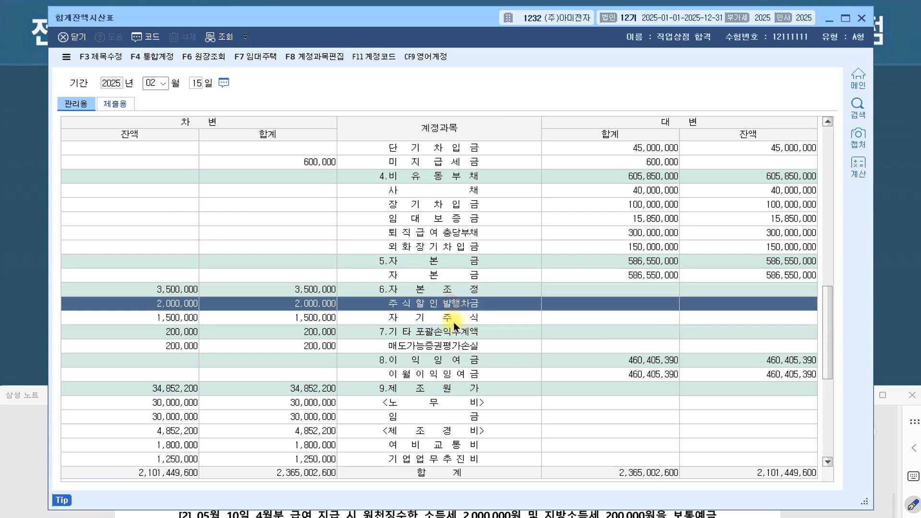
click(450, 316)
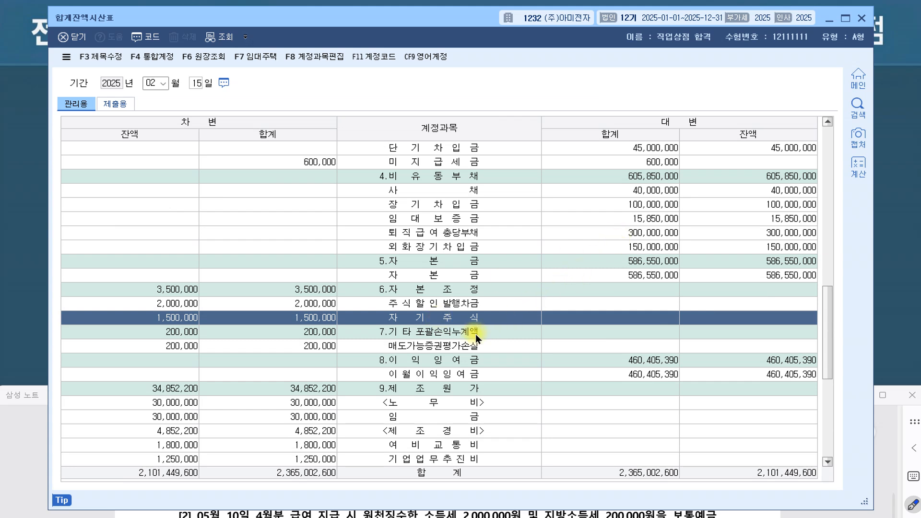
click(861, 17)
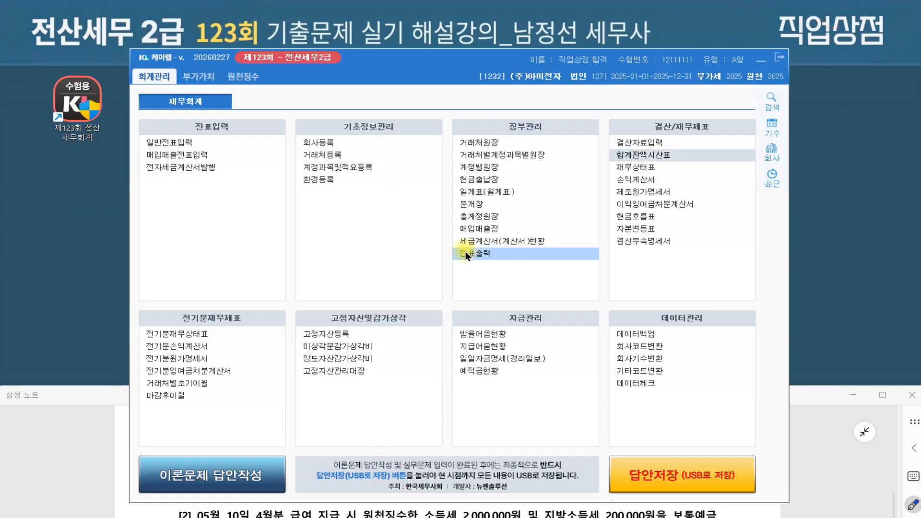
Step: Open 일반전표입력 for 15 February and shorten its window so the question in the notes stays readable below it
click(228, 143)
text(2)
key(Return)
text(15)
key(Return)
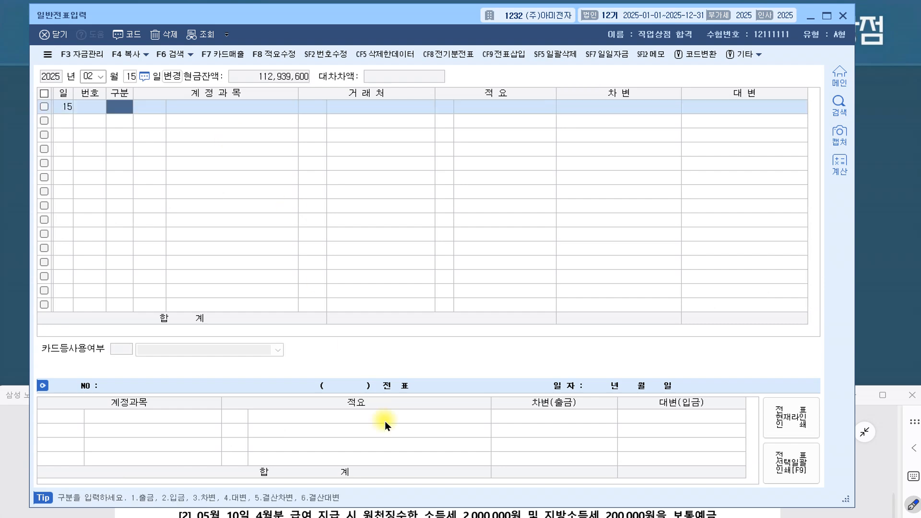
drag(472, 507, 477, 374)
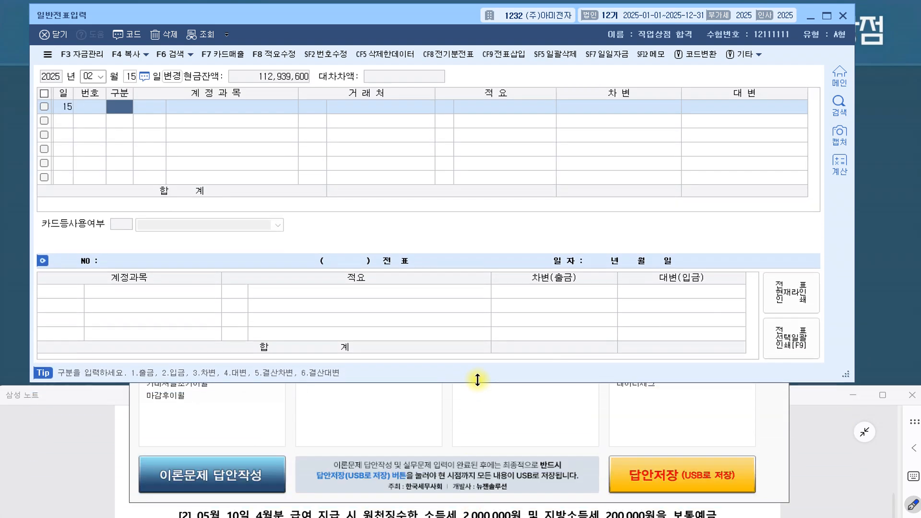
click(831, 458)
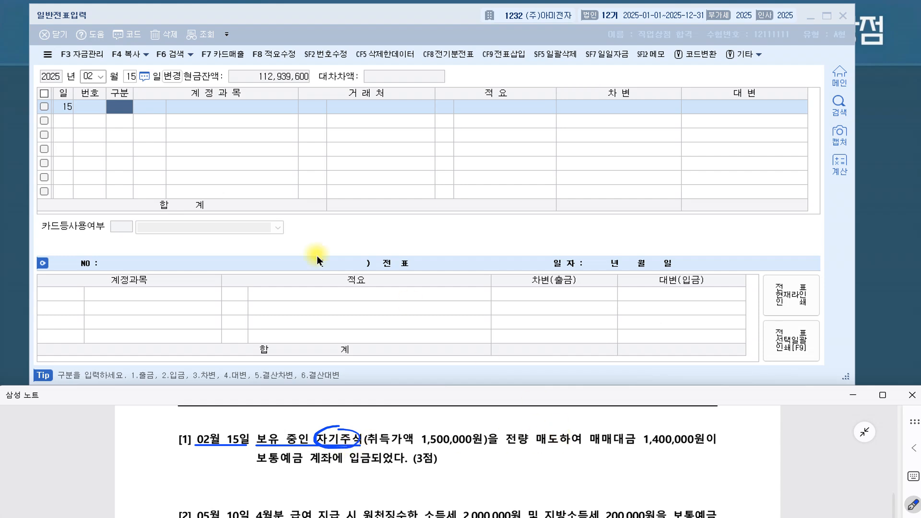
Step: Start a credit (대변) line on the 15 February voucher and assign account 0383 자기주식 to it
click(128, 110)
text(4)
key(Return)
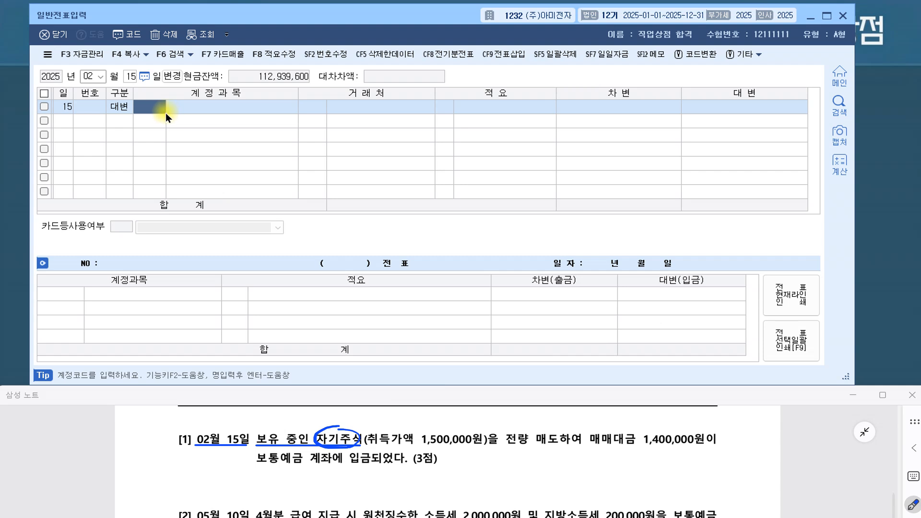
text(wkr)
key(Return)
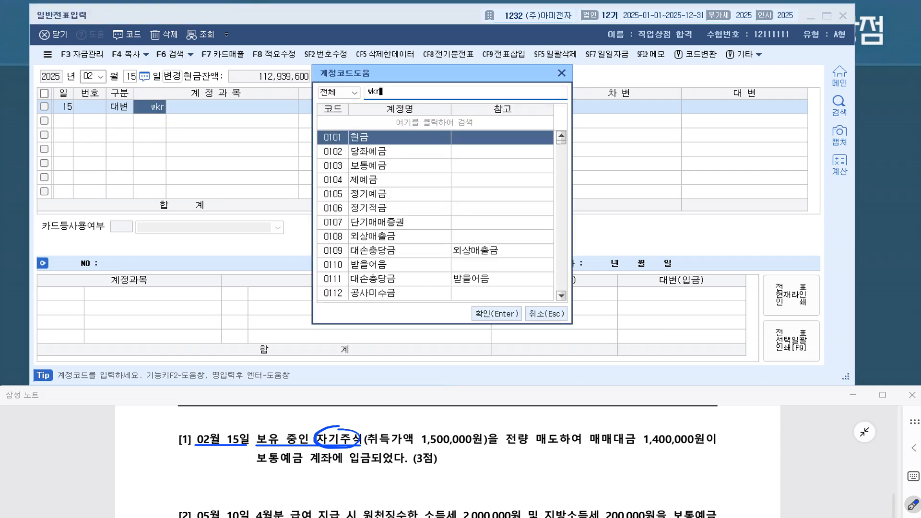
key(BackSpace)
text(자)
key(Return)
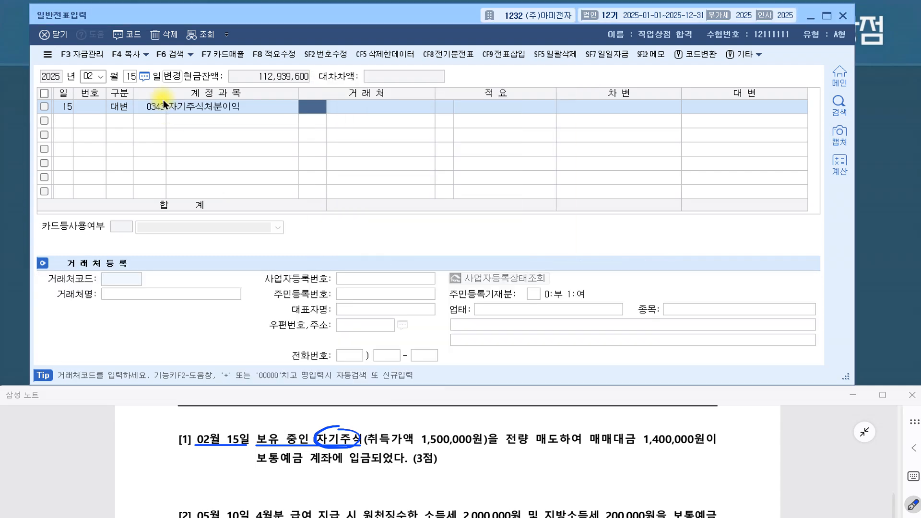
click(161, 106)
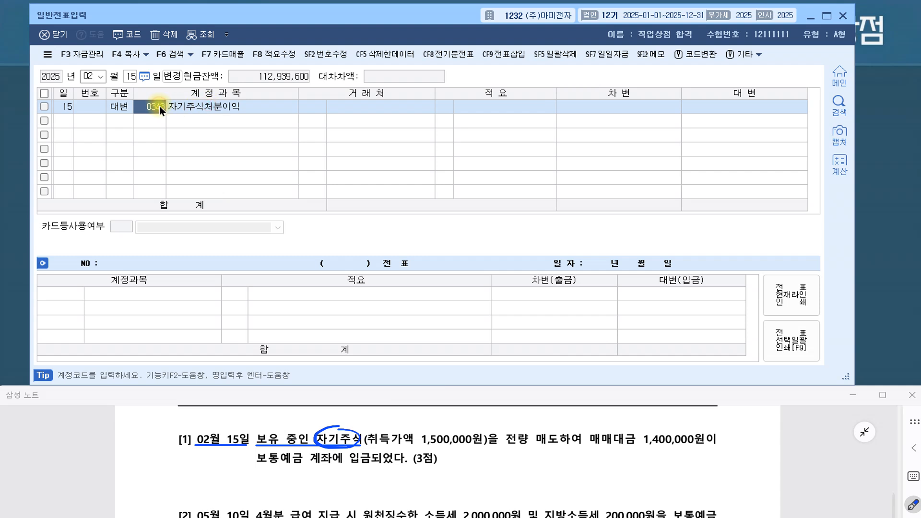
text(자깆)
text(주ㄱ)
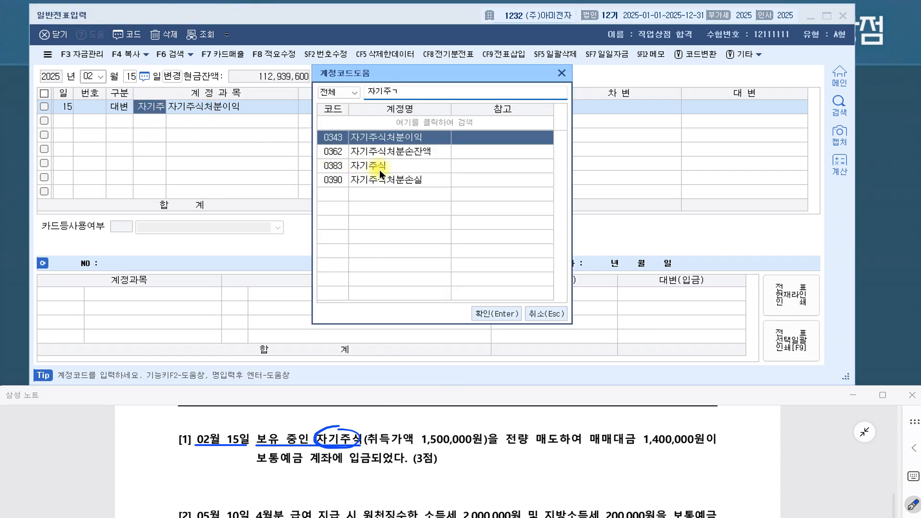
click(381, 164)
click(499, 315)
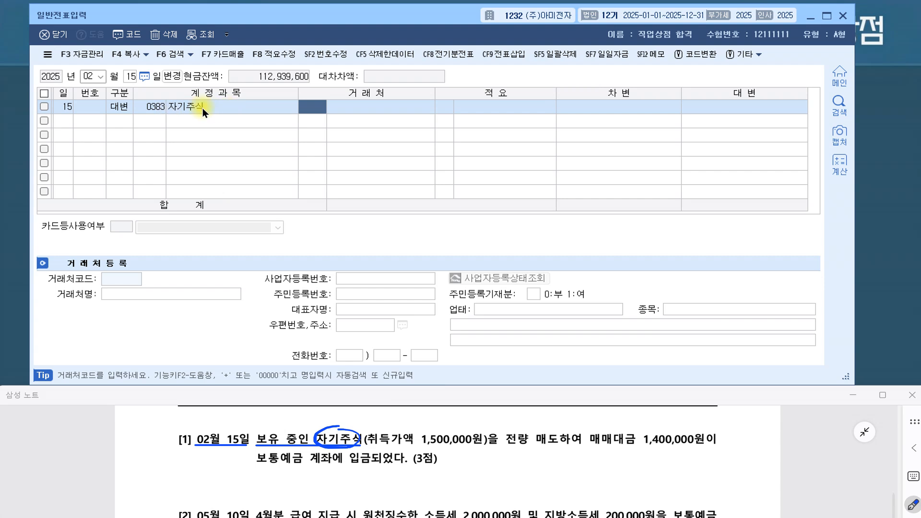
Step: Enter 1,500,000 as the credit amount of the 자기주식 line, leaving its customer and description blank
key(Return)
key(Return)
key(Return)
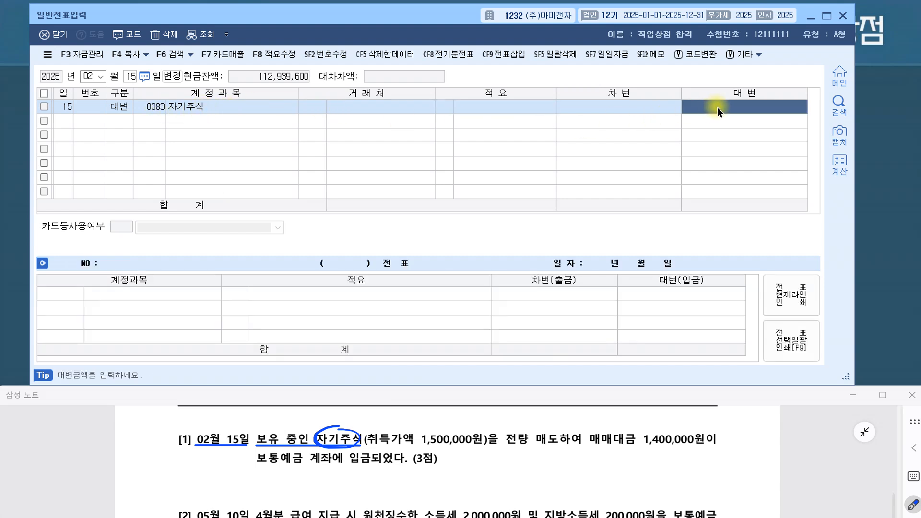
text(1,500)
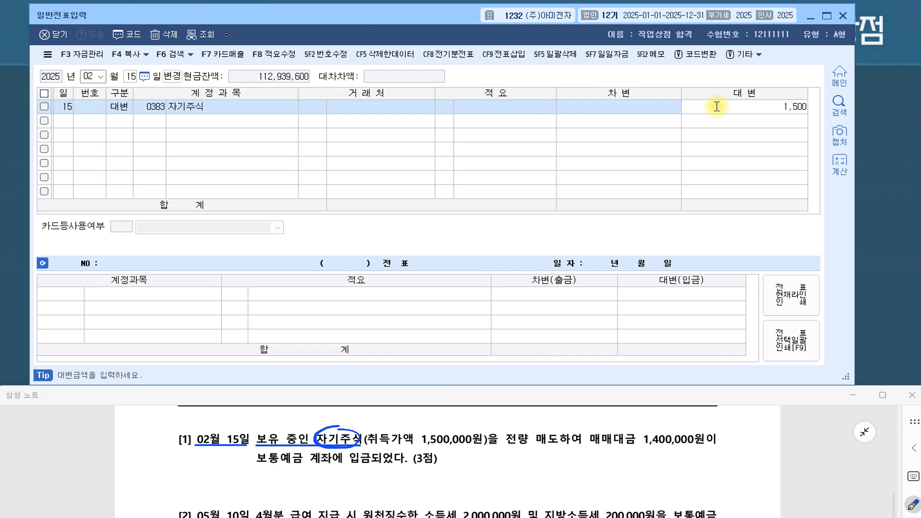
text(,000)
key(Return)
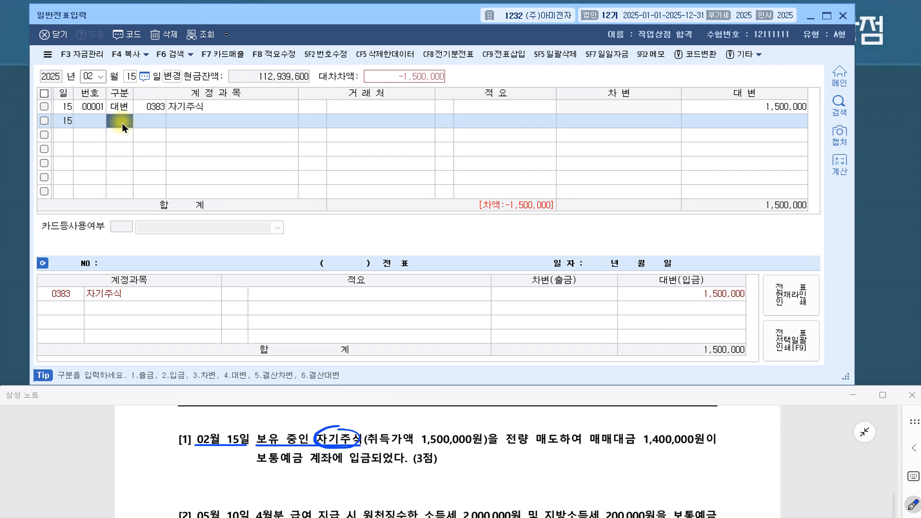
Step: Add a debit (차변) line to the voucher using account 0103 보통예금, without a customer or description
text(3)
key(Return)
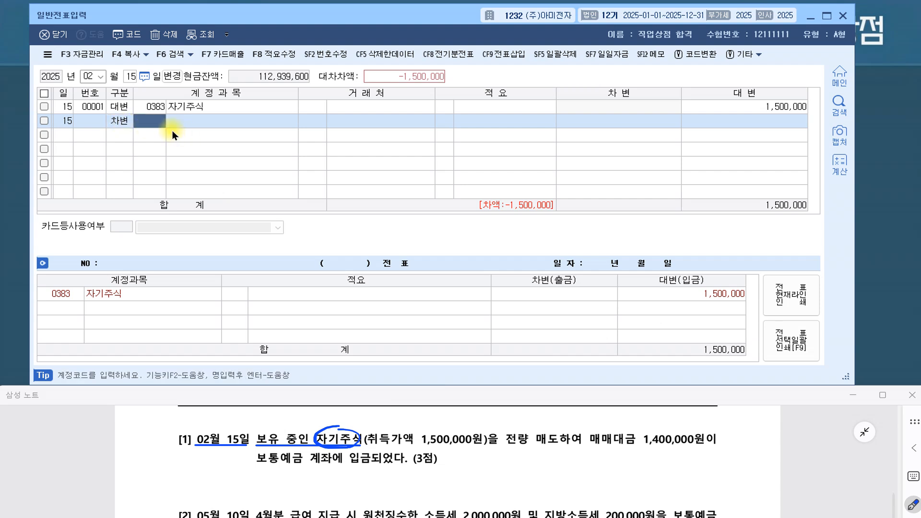
text(보통)
key(Return)
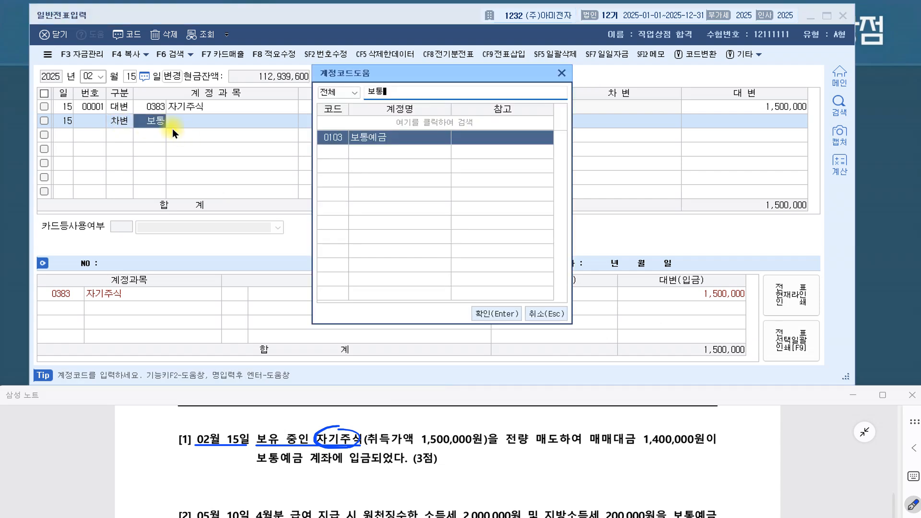
key(Return)
key(Return)
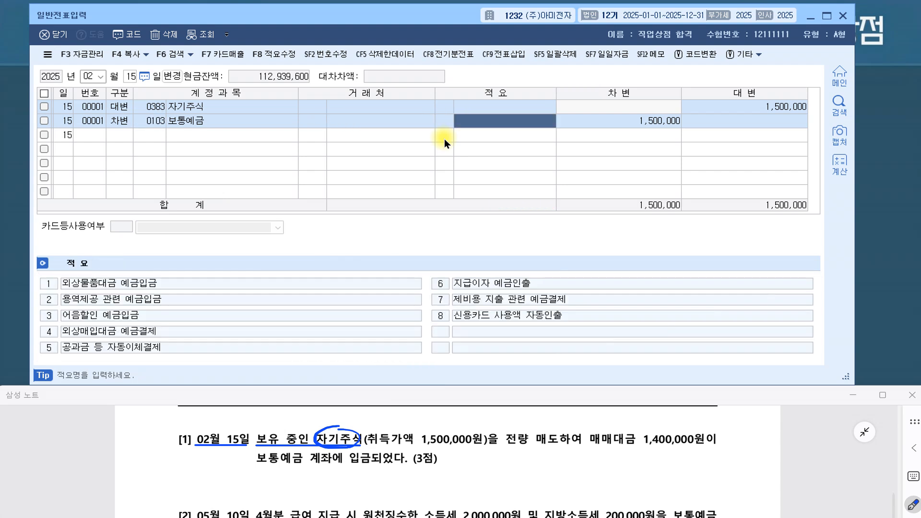
key(Return)
Step: Underline 매매대금 1,400,000 in question [1] and set the debit amount of the 보통예금 line to 1,400,000
drag(588, 445, 697, 447)
click(660, 125)
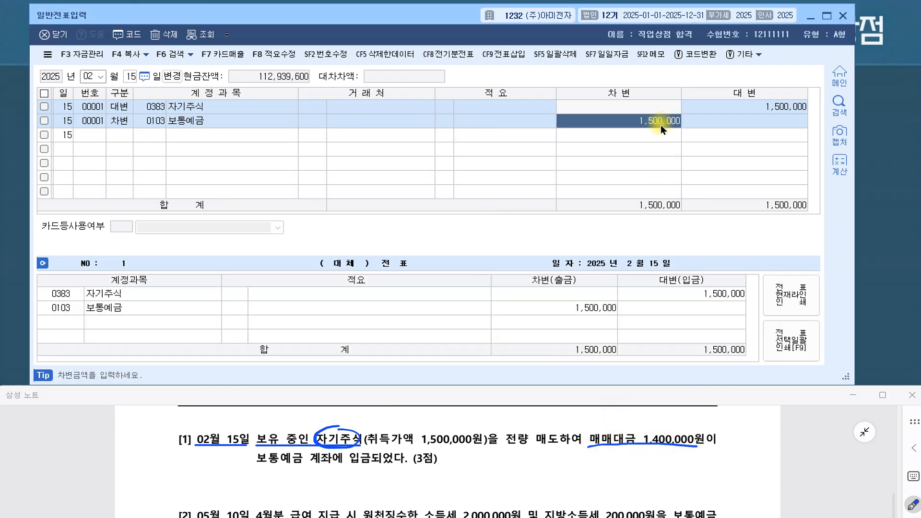
text(1400000)
key(Return)
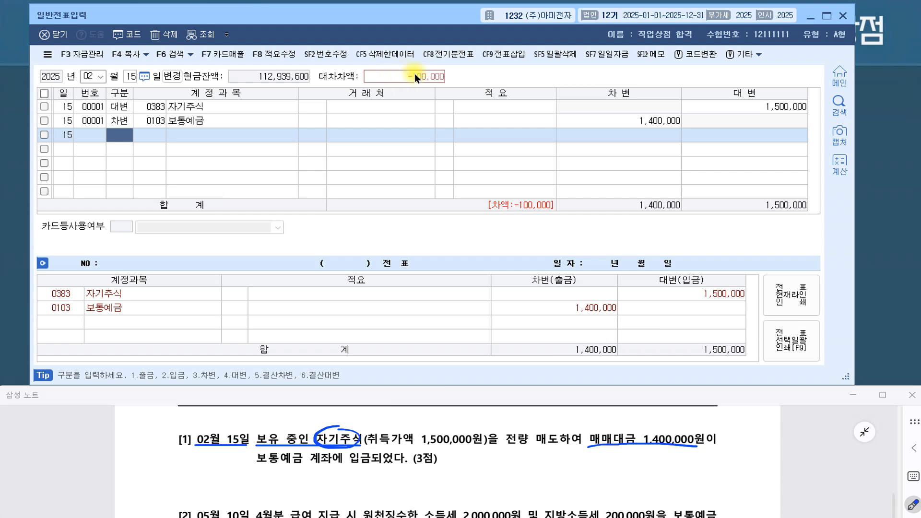
Step: Add a debit (차변) line to the 15 February voucher using account 0390 자기주식처분손실
text(3)
key(Return)
text(ㅈ)
key(Tab)
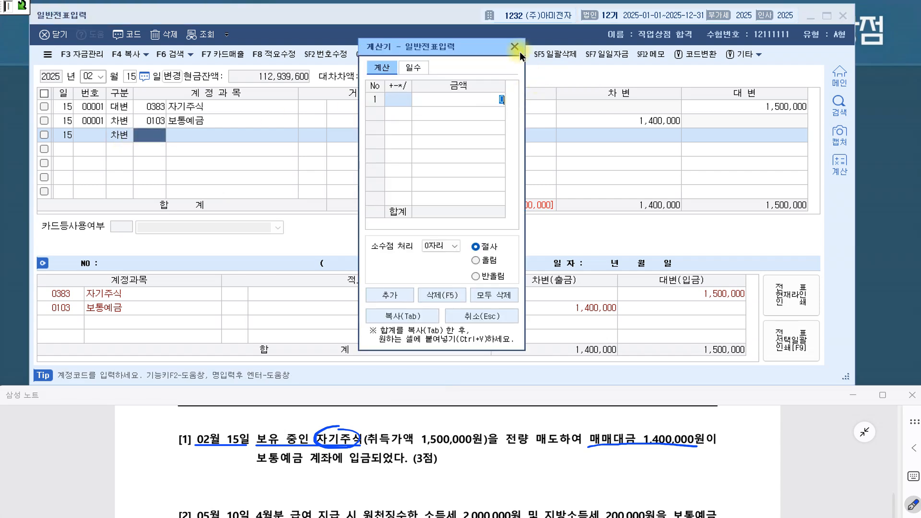
click(516, 46)
text(자기)
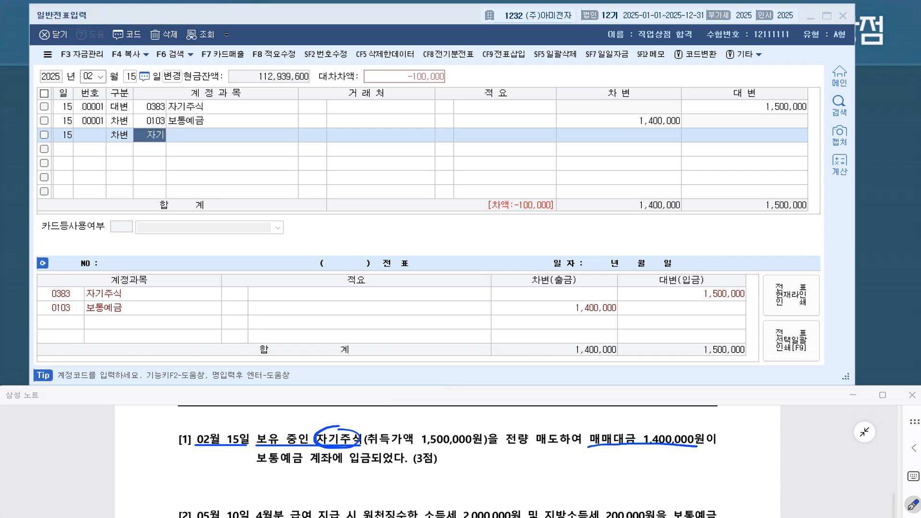
key(Return)
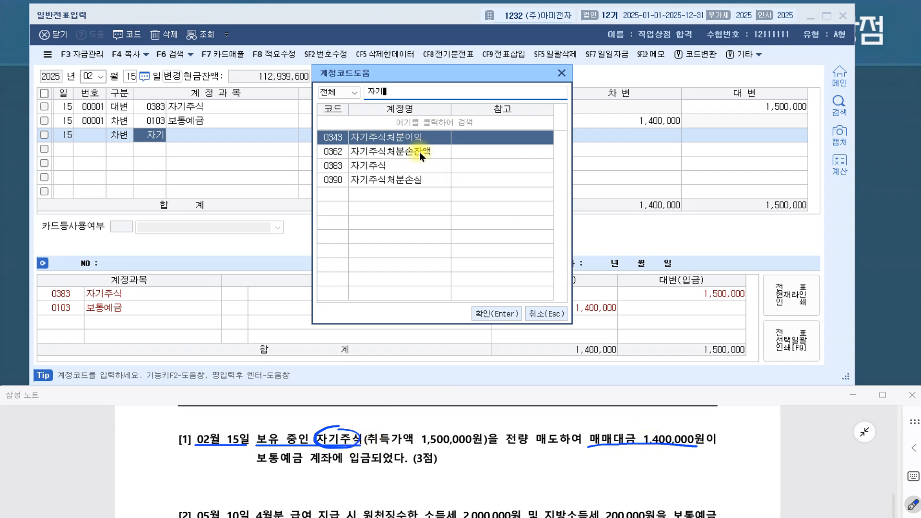
click(416, 181)
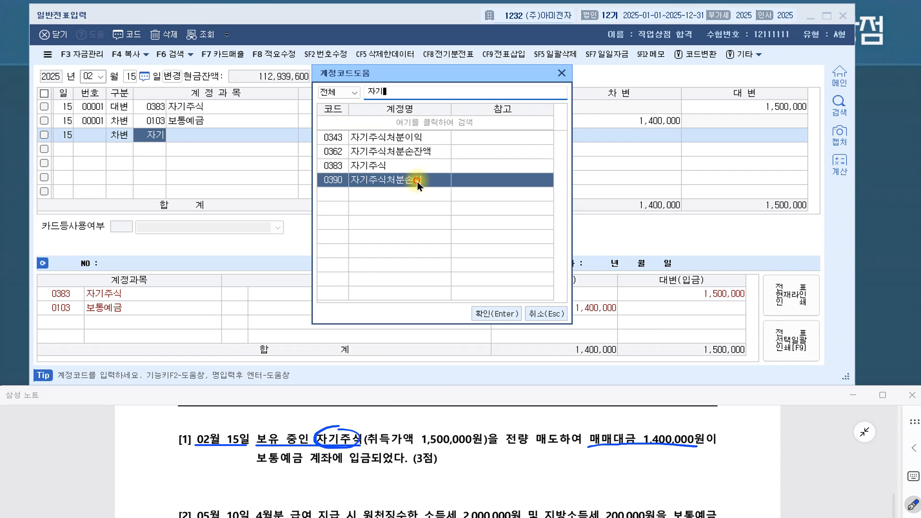
click(499, 315)
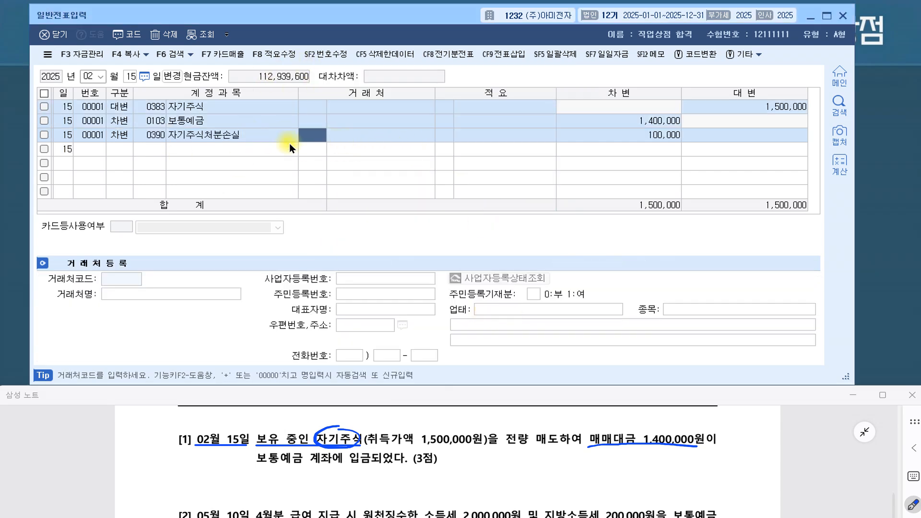
Step: Leave the 자기주식처분손실 line's customer and description blank and accept 100,000 as its debit amount
key(Return)
key(Return)
key(Return)
key(Return)
key(Return)
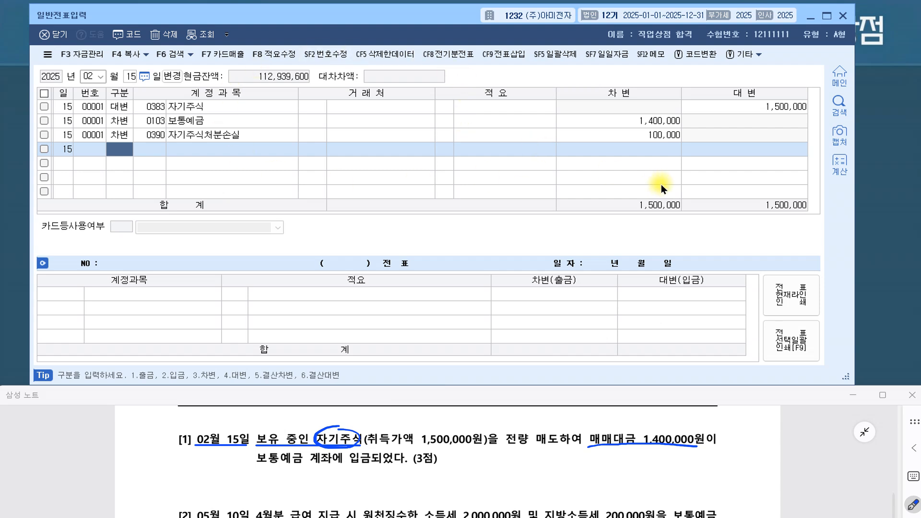
Step: Open the 합계잔액시산표 alongside the voucher entry and requery it as of 15 February 2025
click(814, 19)
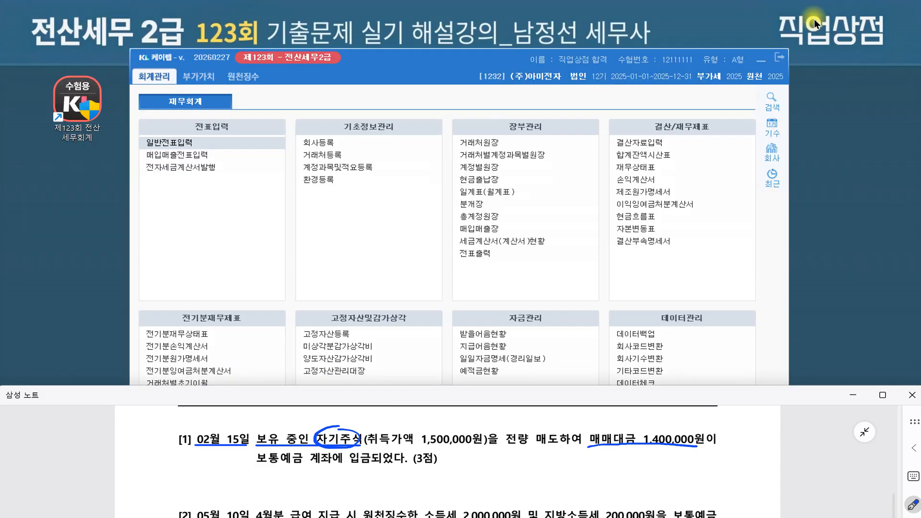
click(644, 156)
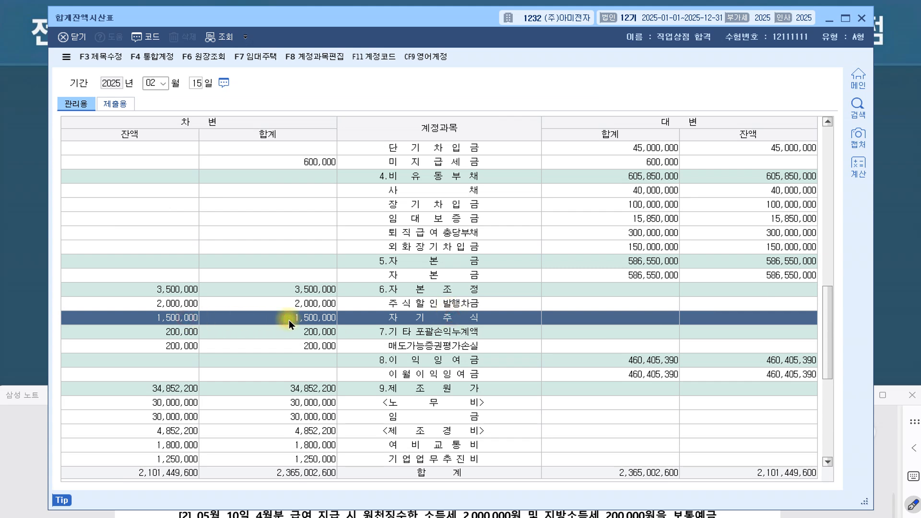
click(148, 86)
key(Return)
key(Return)
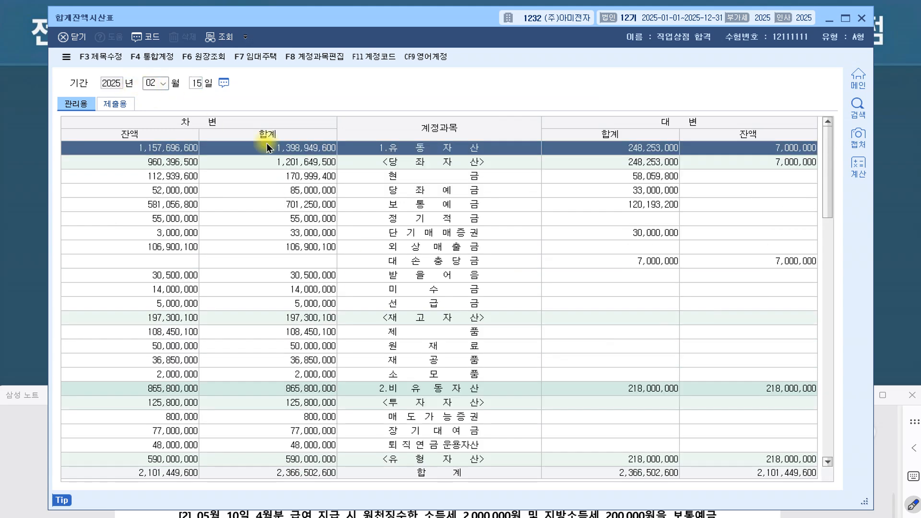
Step: Examine the 자본조정 section of the trial balance, checking the 자기주식 and 자기주식처분손실 rows
scroll(524, 313, down, 5)
scroll(491, 331, down, 1)
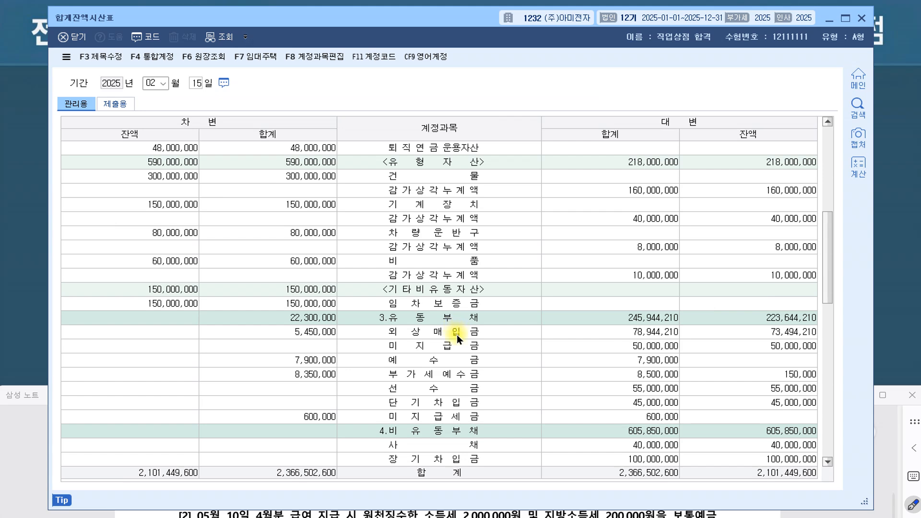
scroll(457, 335, down, 5)
click(448, 308)
click(448, 336)
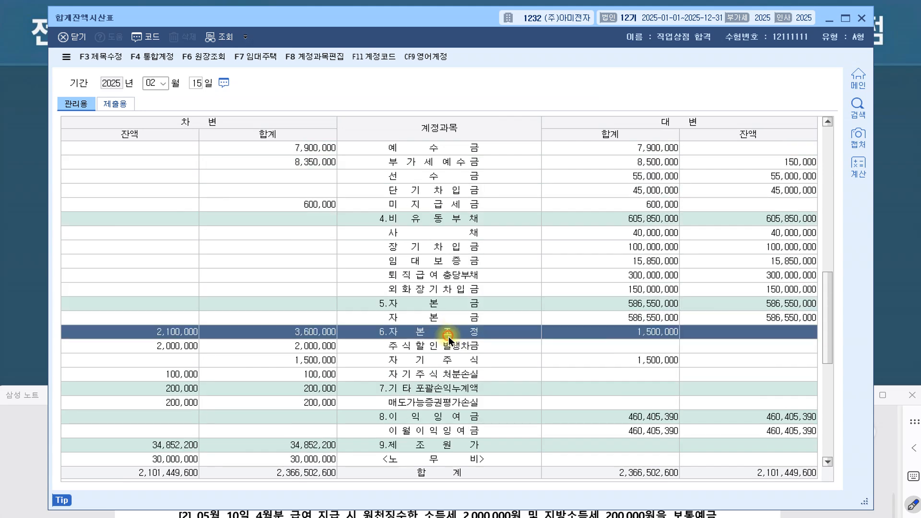
scroll(448, 336, down, 2)
click(435, 291)
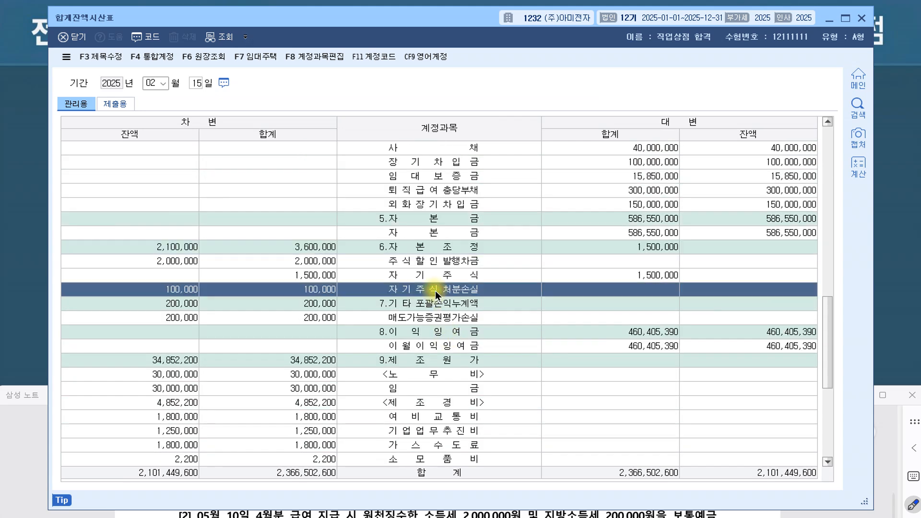
click(437, 276)
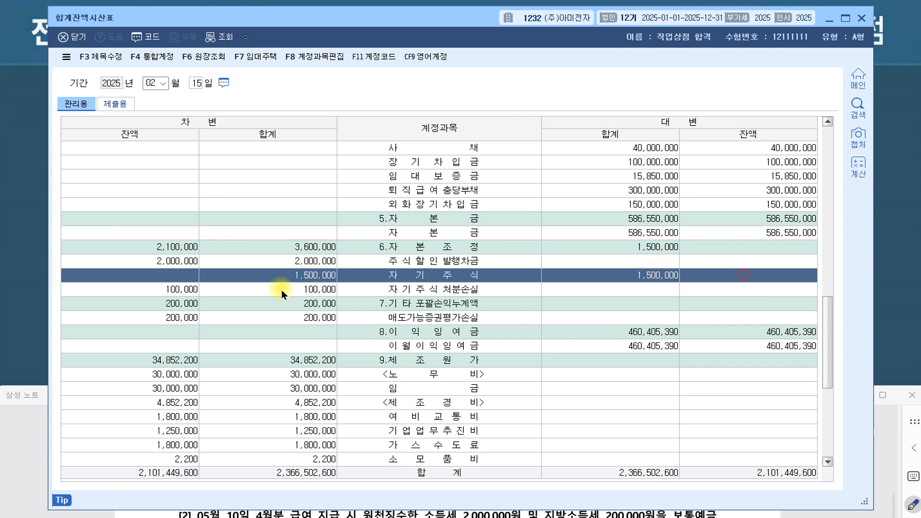
click(433, 289)
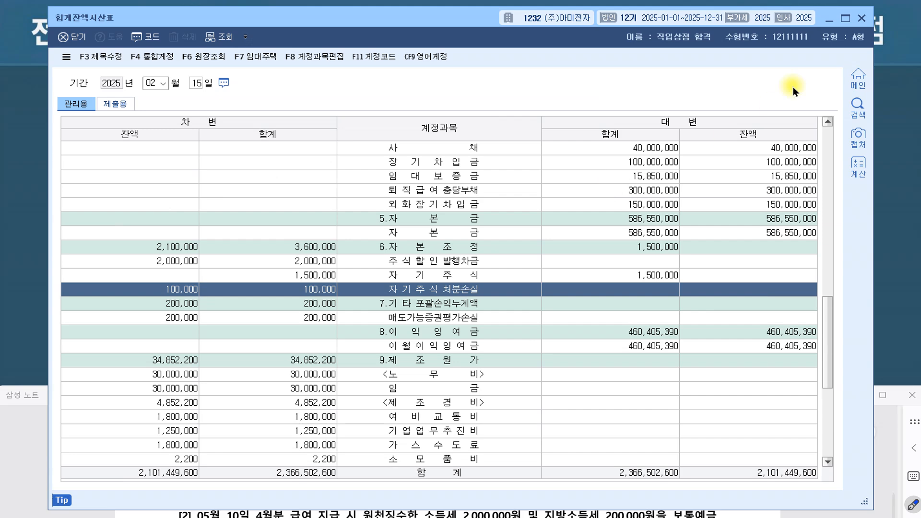
Step: Close the trial balance and go on to question [2] in the exam document
click(861, 18)
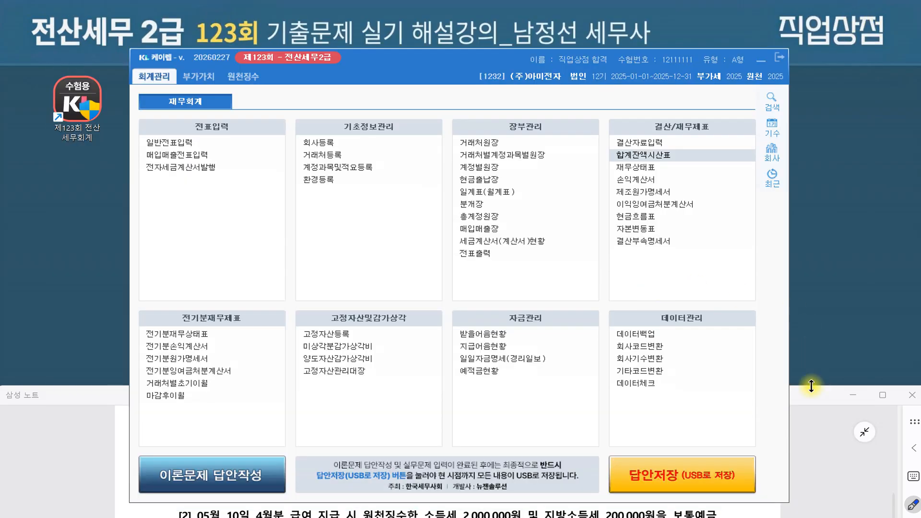
click(810, 396)
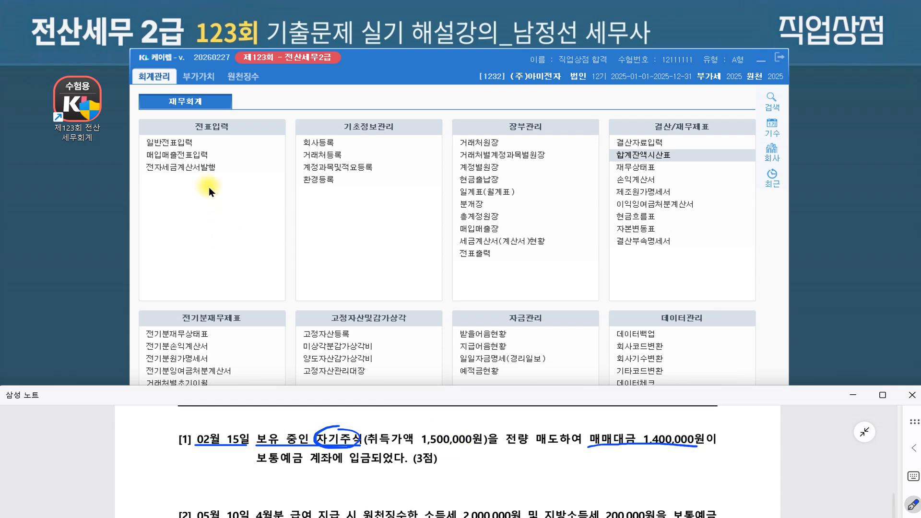
scroll(481, 459, down, 3)
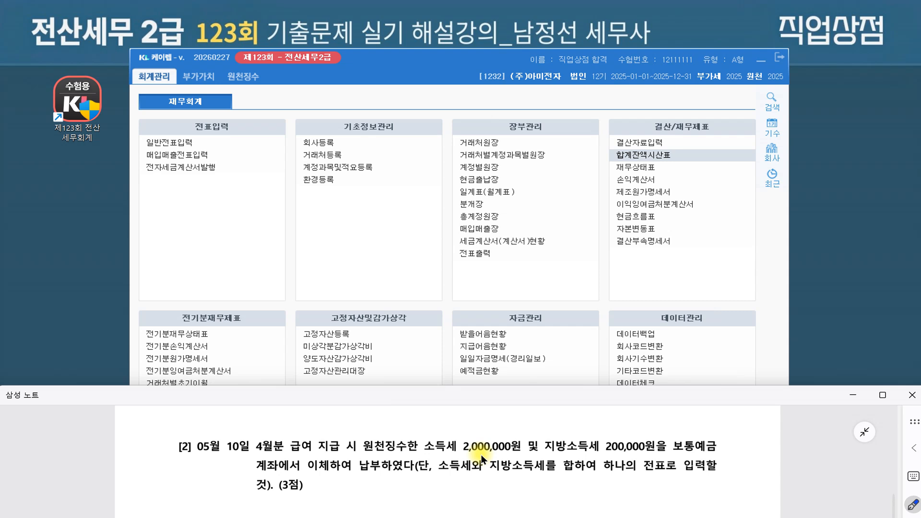
Step: Return to 일반전표입력 and set the voucher date to 10 May 2025
click(190, 145)
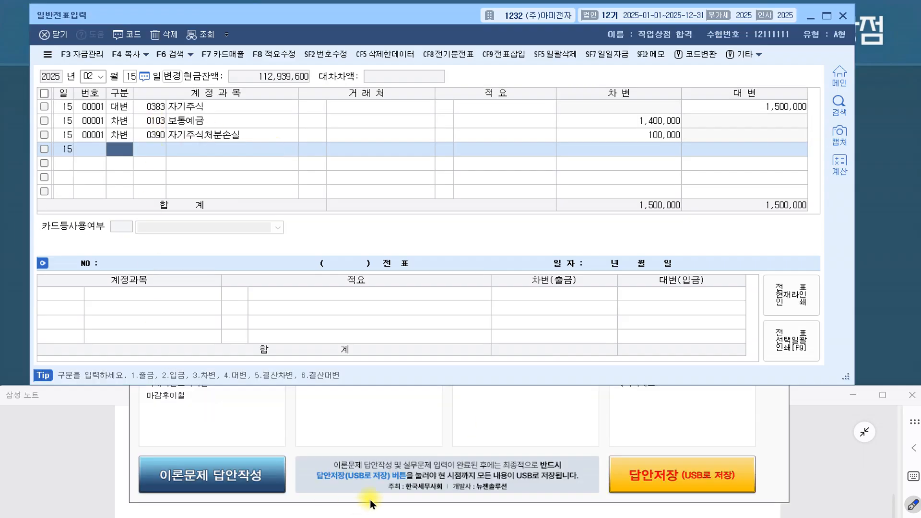
scroll(370, 500, down, 5)
click(87, 76)
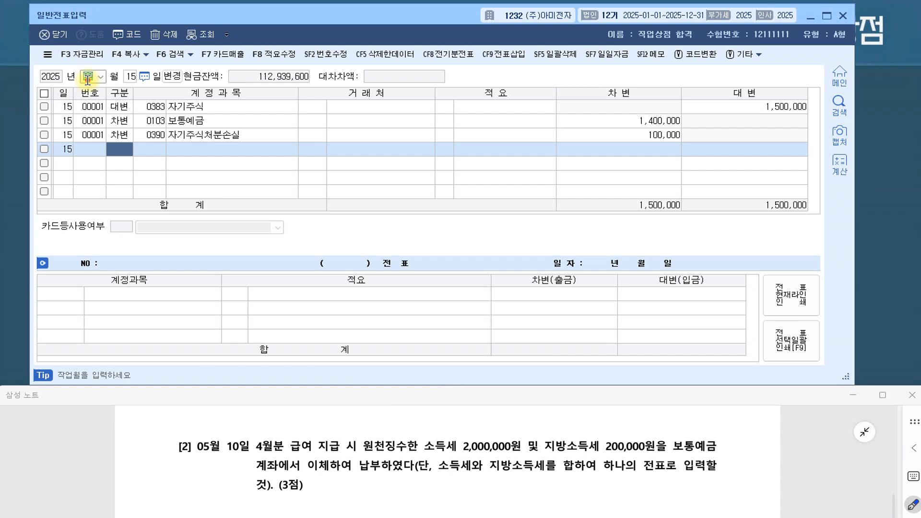
text(05)
key(Return)
text(10)
key(Return)
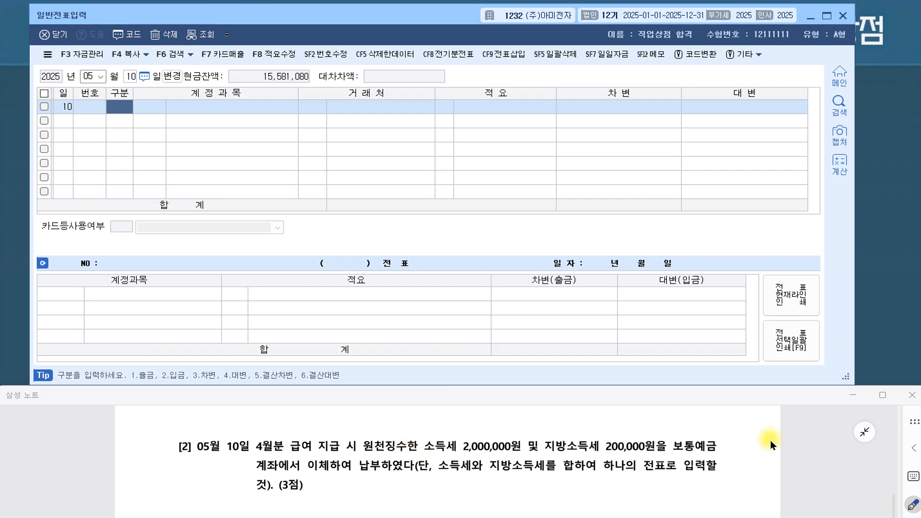
Step: Mark up question [2] in blue pen, underlining the withheld taxes and the single-voucher condition and circling 하나의 전표
click(361, 453)
drag(430, 453, 454, 454)
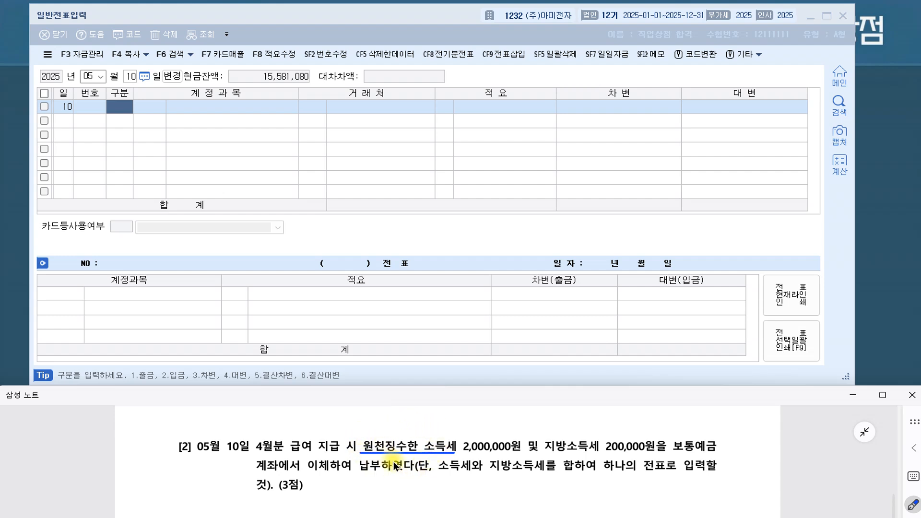
key(alt+Tab)
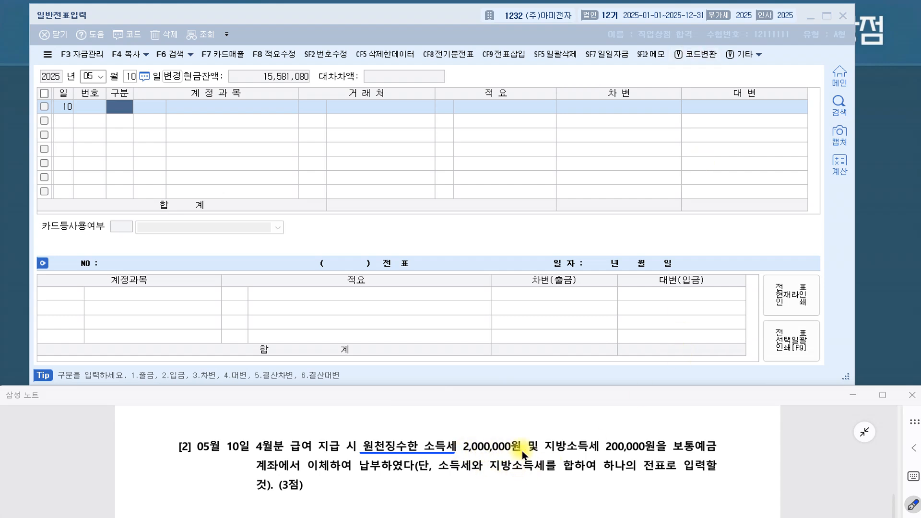
drag(670, 433, 663, 451)
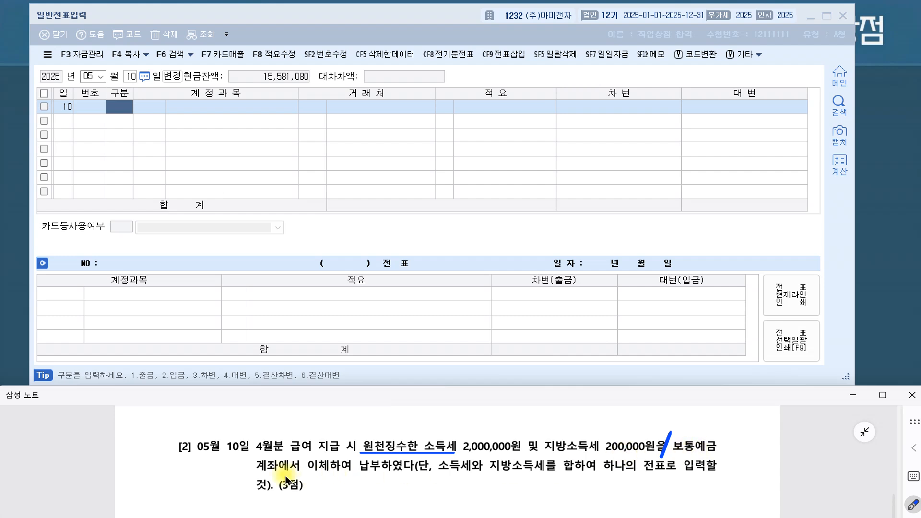
drag(273, 469, 379, 466)
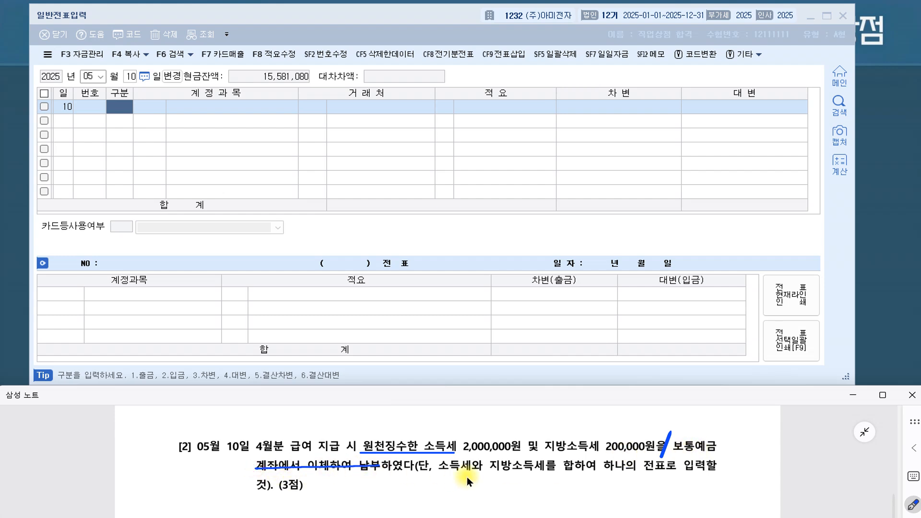
drag(495, 473, 656, 461)
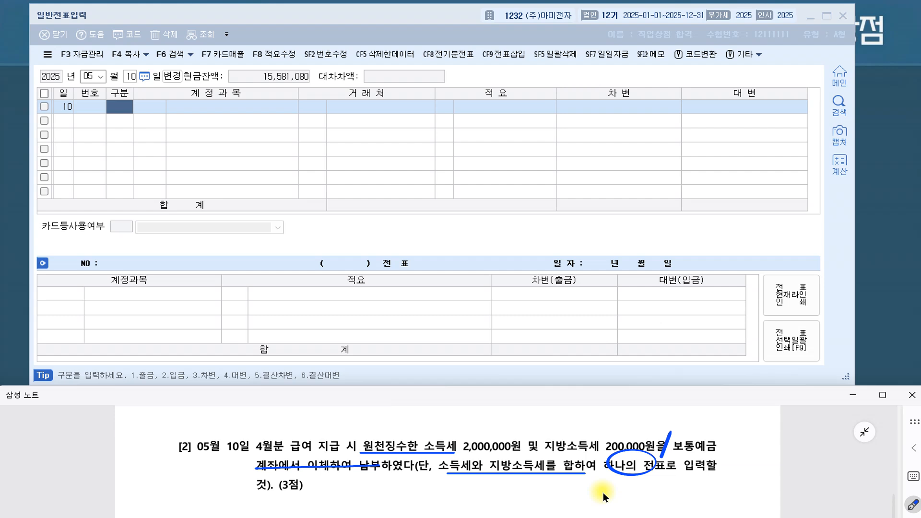
drag(634, 474, 706, 474)
drag(362, 456, 568, 456)
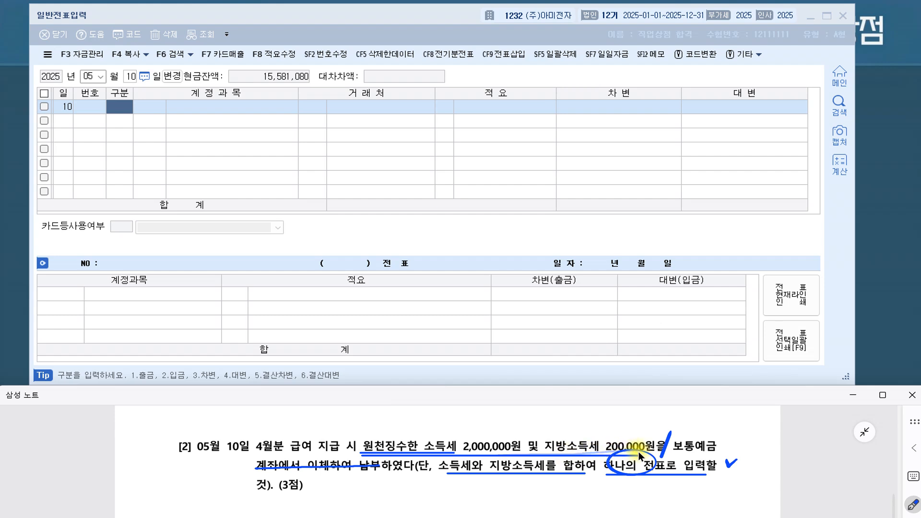
drag(370, 434, 361, 459)
Step: Start a debit (차변) line on the 10 May voucher and assign account 0254 예수금 to it
click(120, 108)
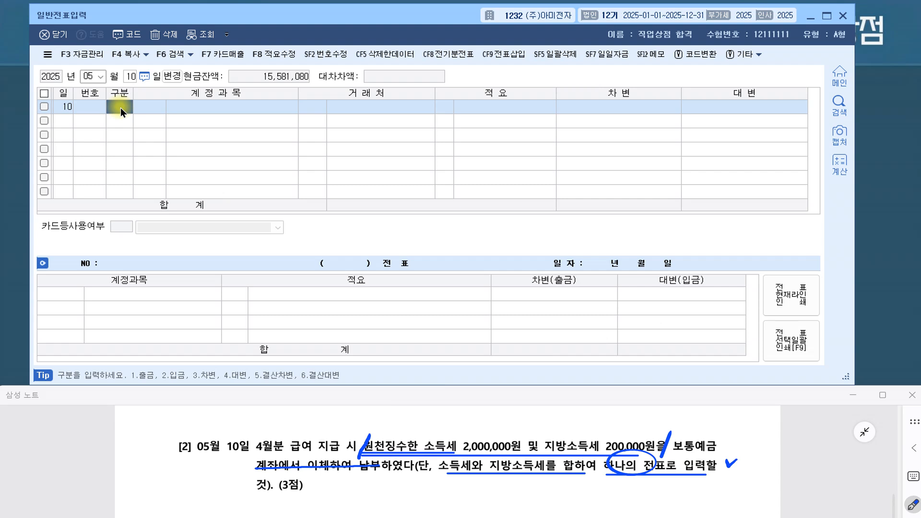
text(3)
key(Return)
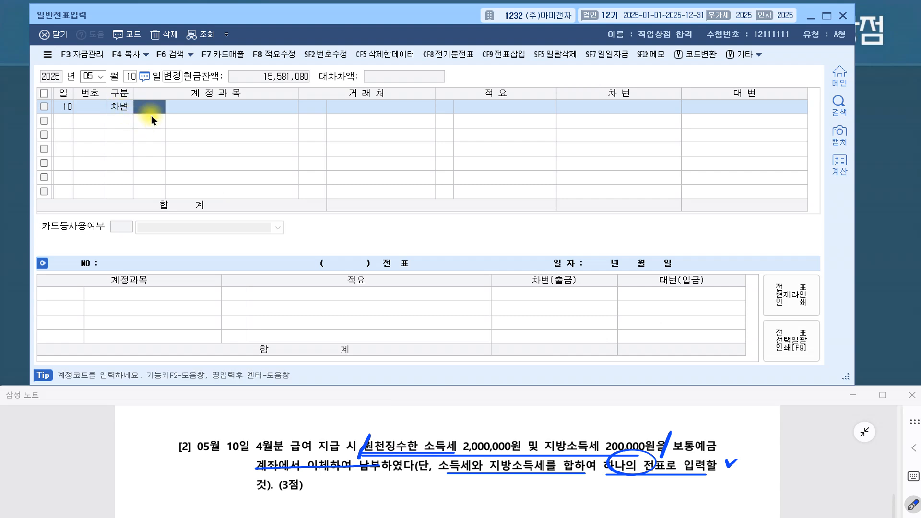
text(예수)
key(Return)
Step: Leave the 예수금 line's customer and description blank and set its debit amount to 2,200,000
key(Return)
key(Return)
key(Return)
key(Return)
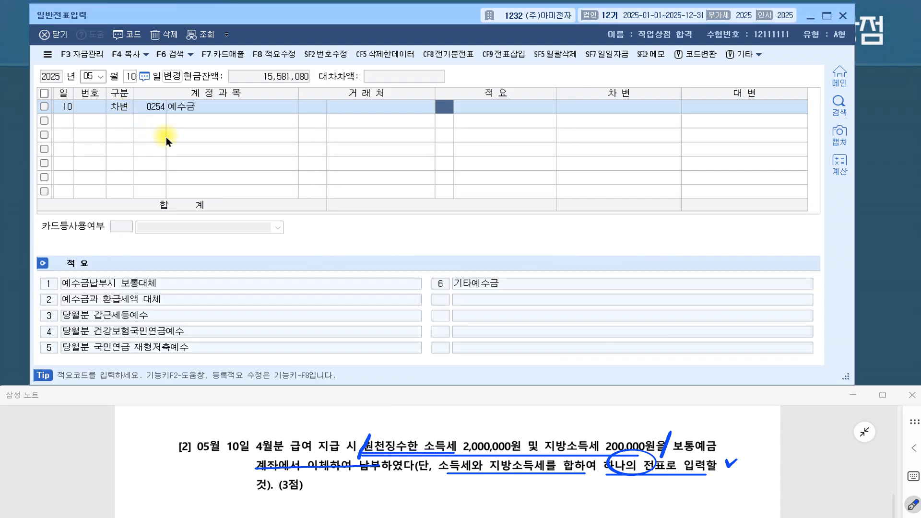
text(2200000)
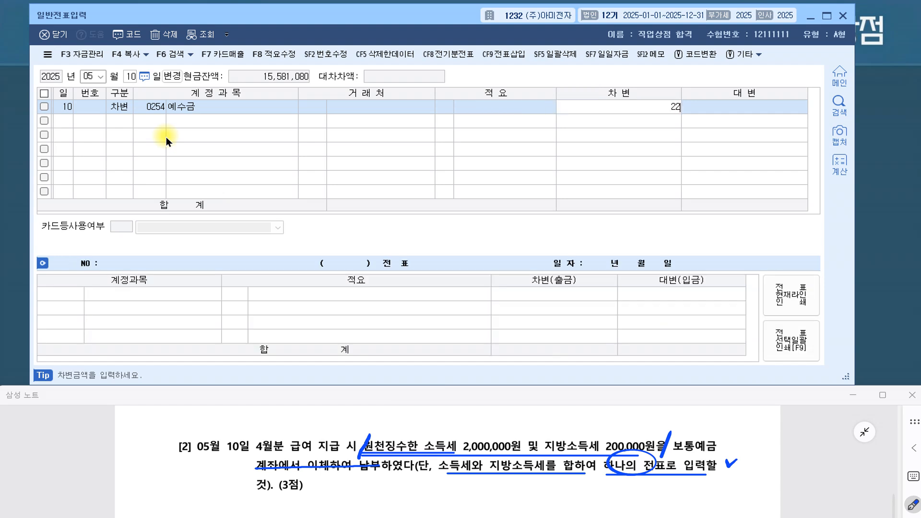
key(Return)
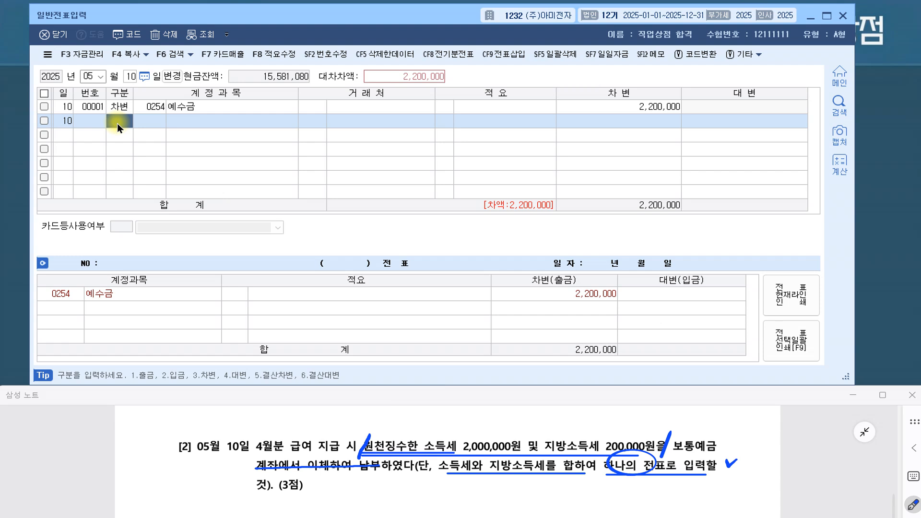
Step: Add a credit (대변) line for account 0103 보통예금 with the amount 2,200,000, without a customer or description
text(4)
key(Return)
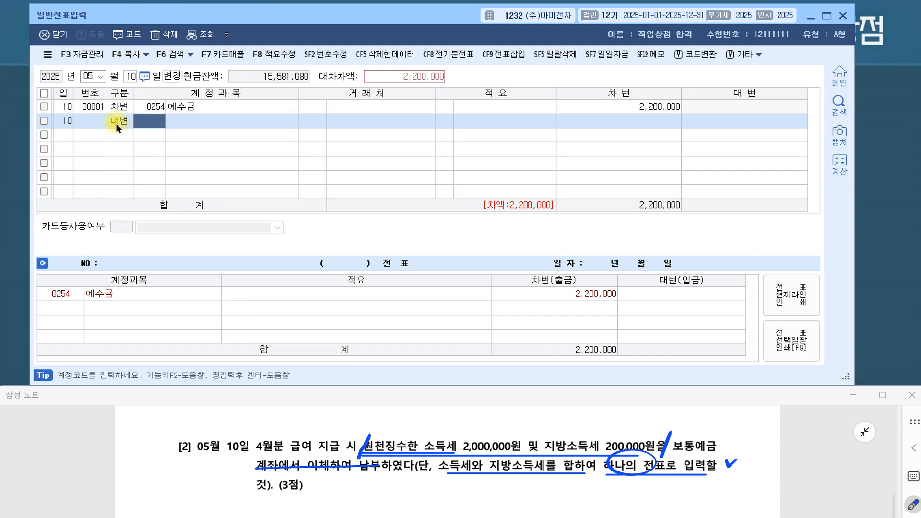
text(보통)
key(Return)
key(Return)
key(Return)
key(Return)
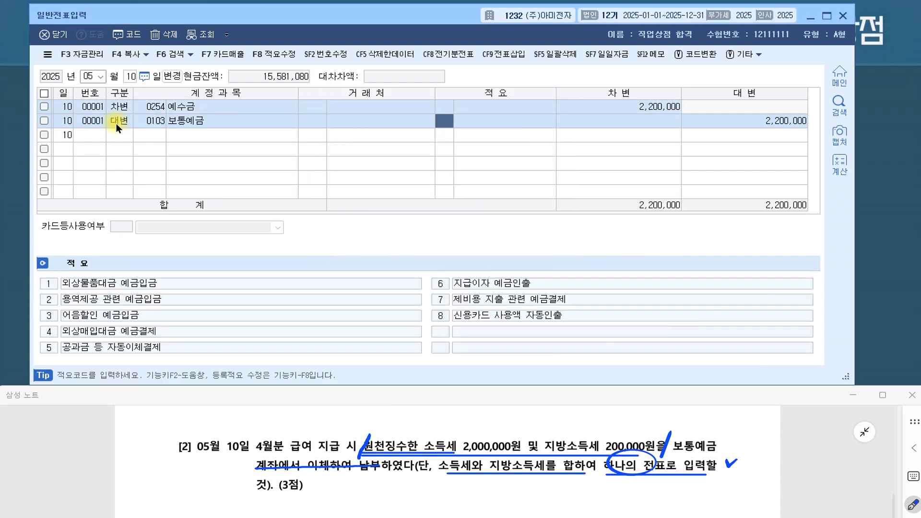
key(Return)
key(Return)
key(Return)
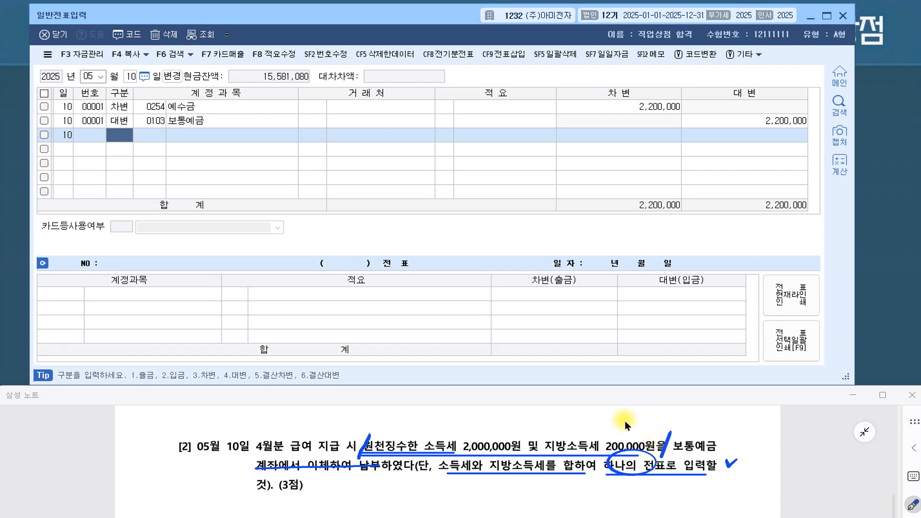
scroll(451, 477, down, 5)
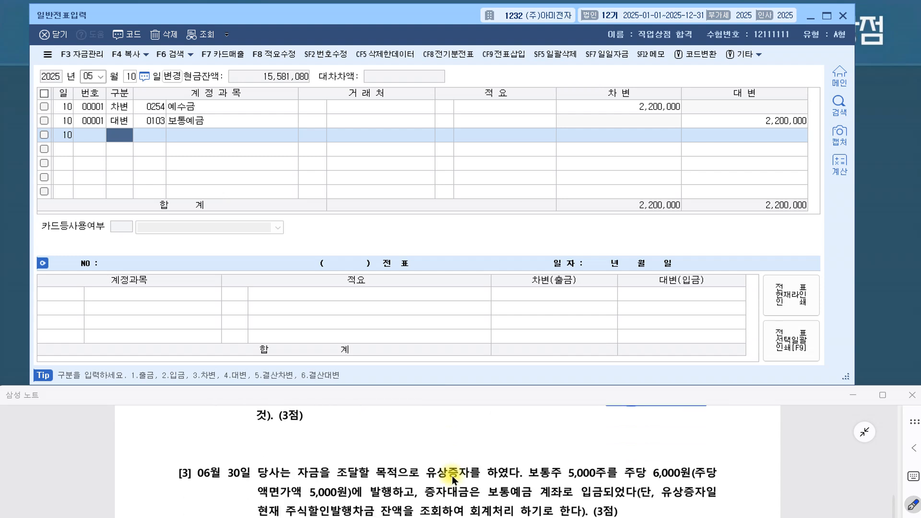
Step: Mark off the date of question [3] with a blue stroke and set the voucher date to 30 June (06월 30일)
scroll(468, 417, up, 1)
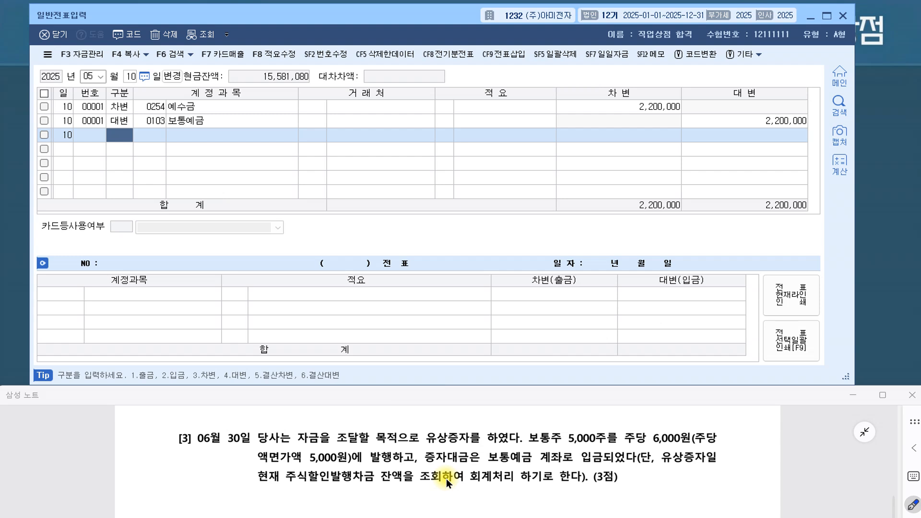
click(254, 431)
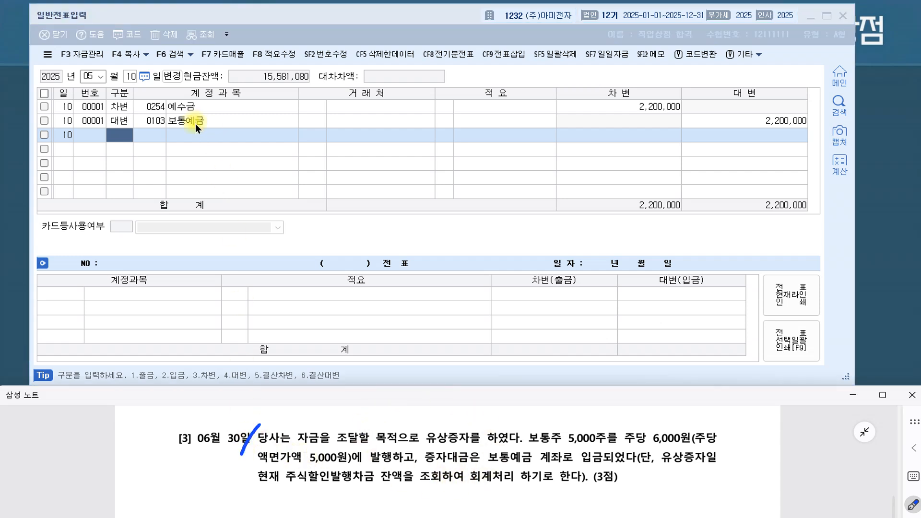
click(90, 82)
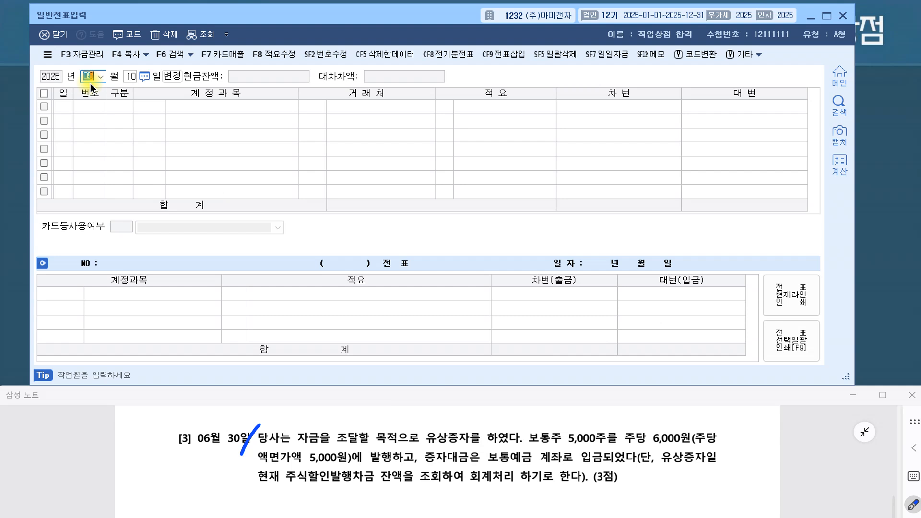
key(Return)
text(30)
key(Return)
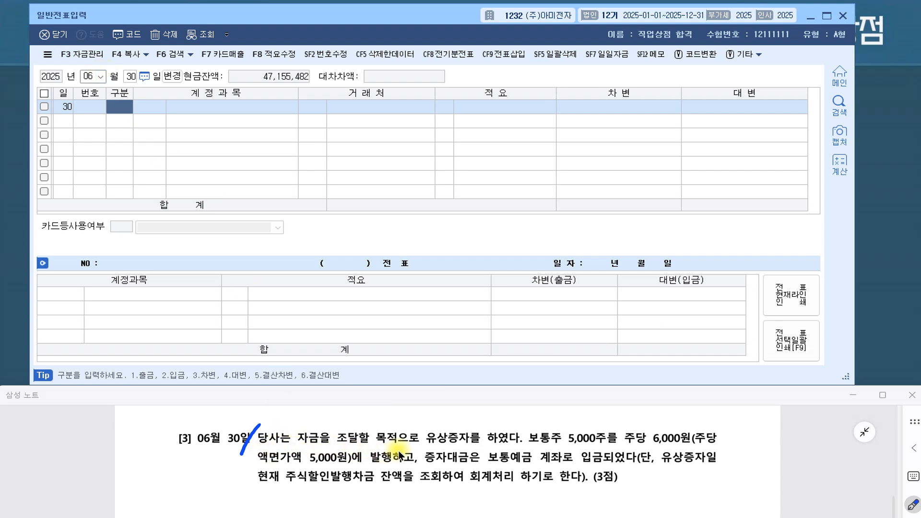
Step: Mark up question [3] in blue pen: star it, circle 유상증자 and 발행, separate the clauses, underline 보통주 5,000주 and 액면가액 5,000원
drag(424, 425, 407, 446)
drag(455, 427, 461, 428)
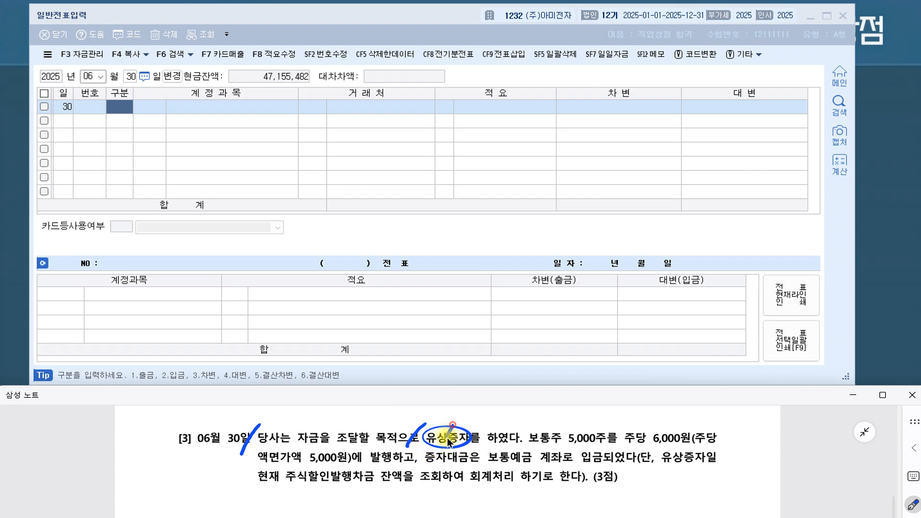
drag(452, 426, 443, 450)
drag(402, 462, 375, 454)
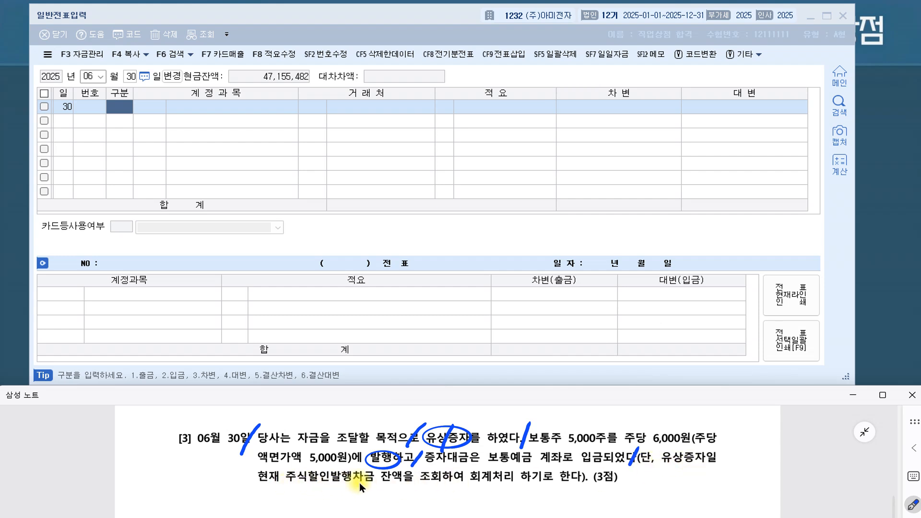
mouse_move(169, 453)
mouse_down()
mouse_move(174, 434)
mouse_move(198, 439)
mouse_move(171, 459)
mouse_up()
drag(178, 428, 179, 427)
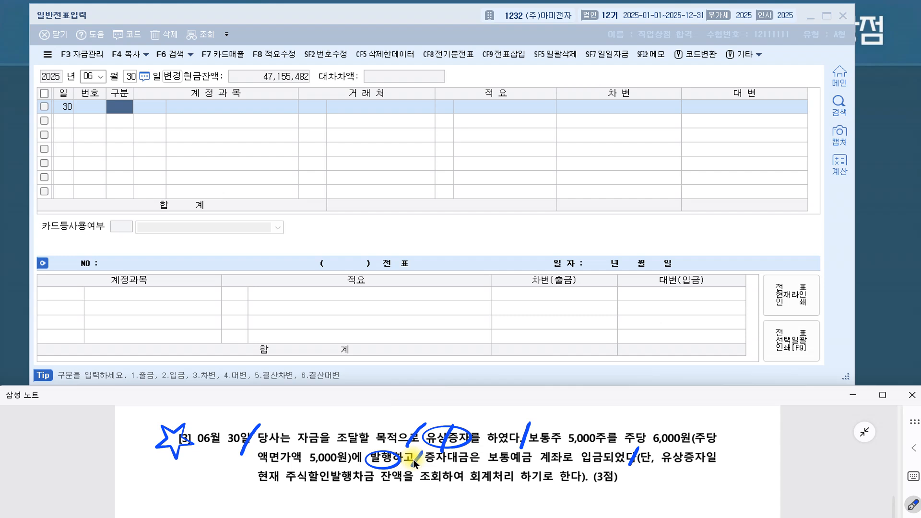
drag(415, 463, 412, 466)
drag(527, 442, 606, 446)
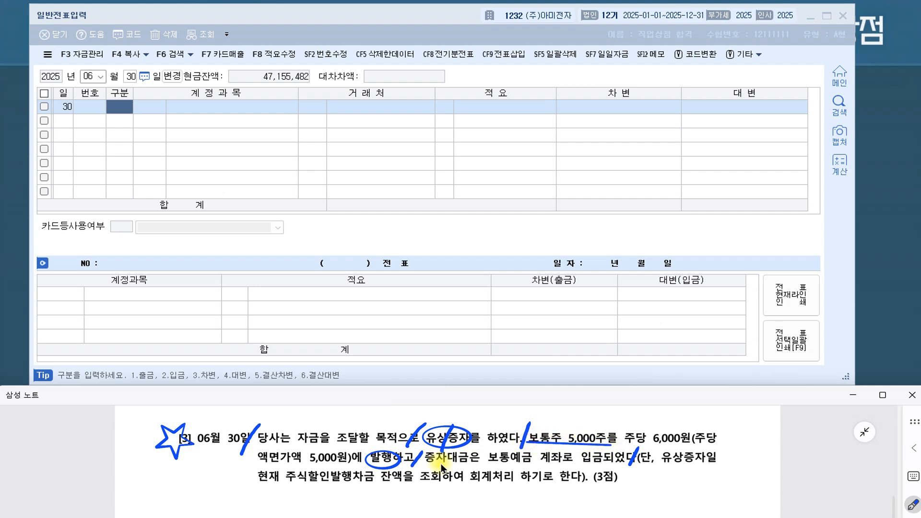
drag(258, 461, 344, 462)
Step: Start a credit (대변) line on the 30 June voucher and assign account 0331 자본금 to it
click(123, 108)
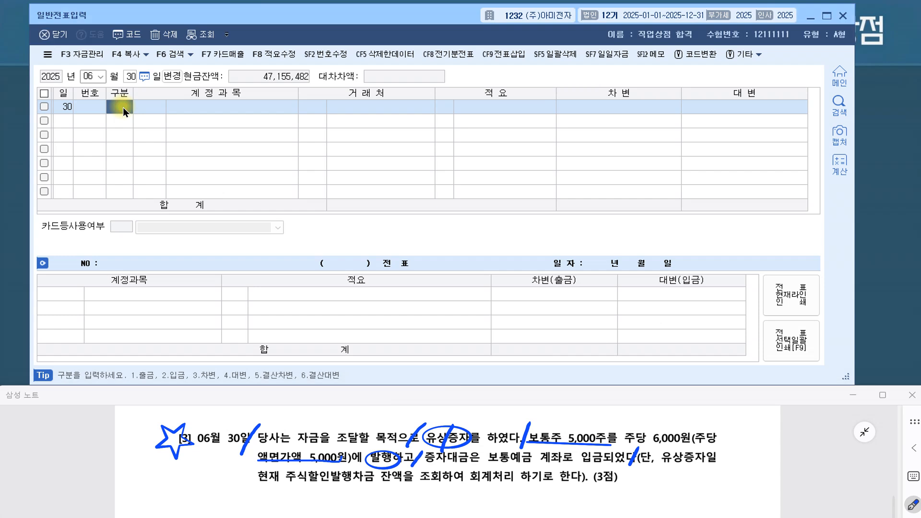
text(4)
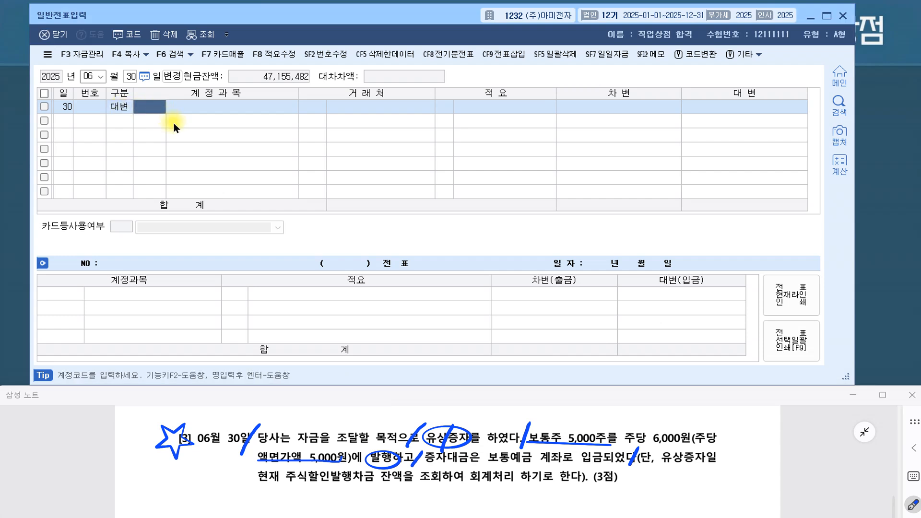
text(자본)
key(Return)
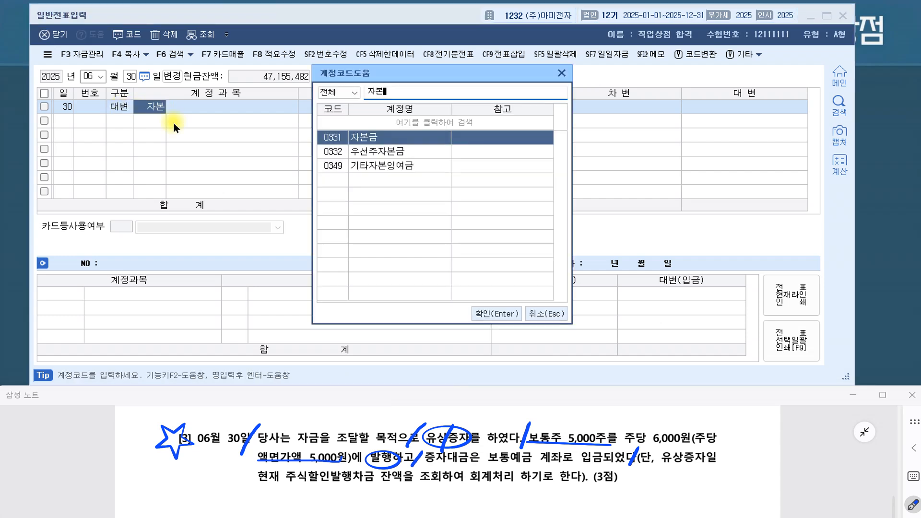
click(379, 139)
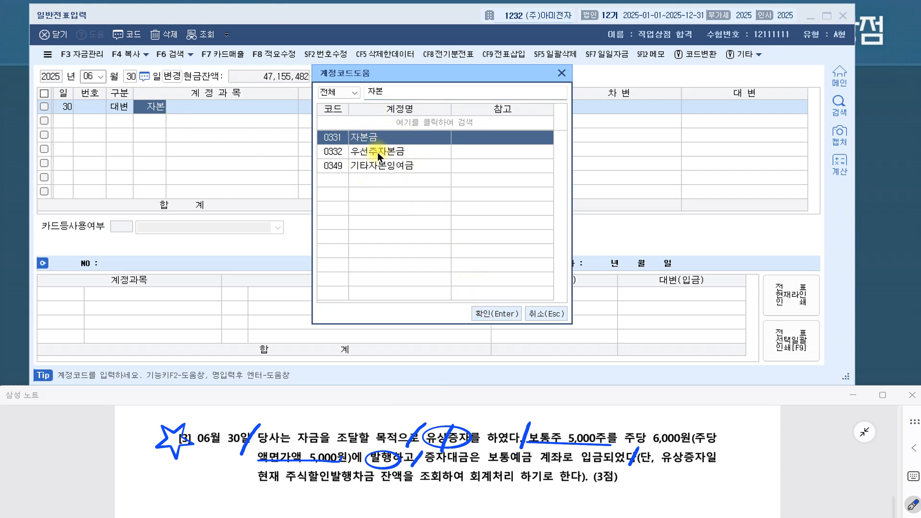
click(496, 316)
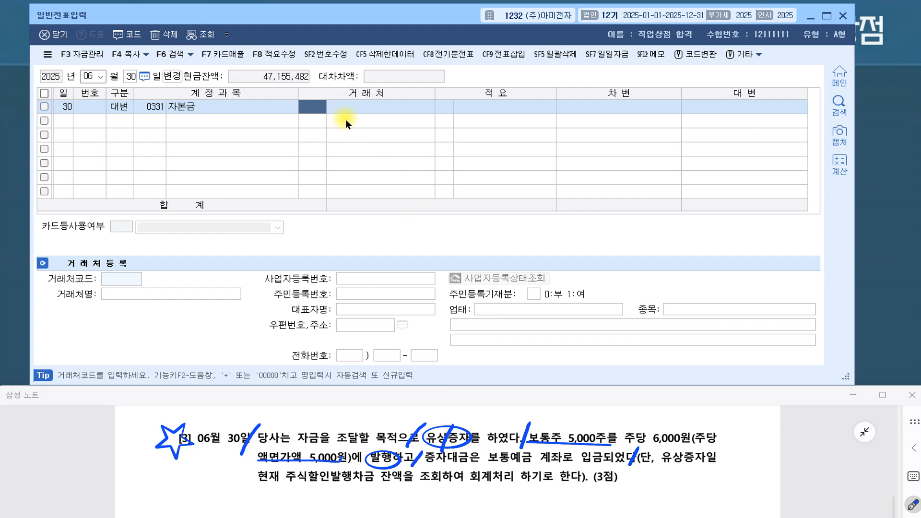
Step: Leave the 자본금 line's customer and description blank and set its credit amount to 25,000,000
key(Return)
key(Return)
key(Return)
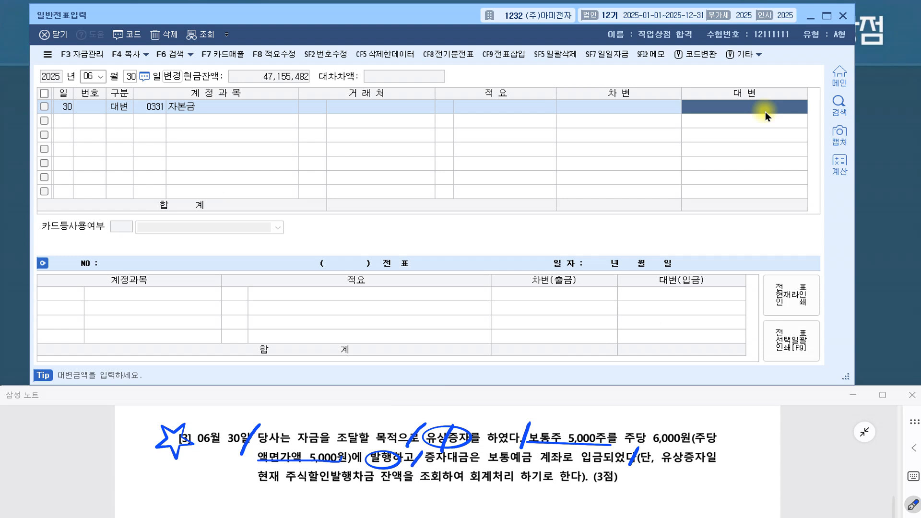
text(25000000)
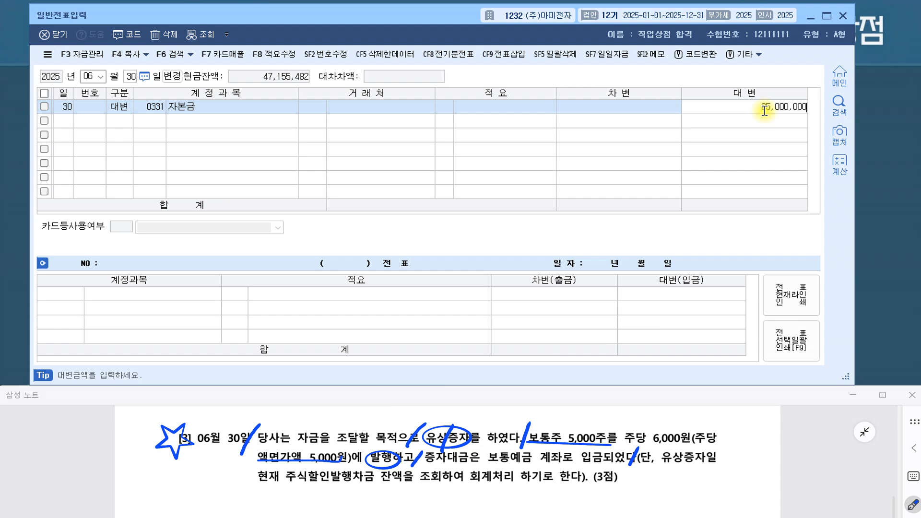
key(Return)
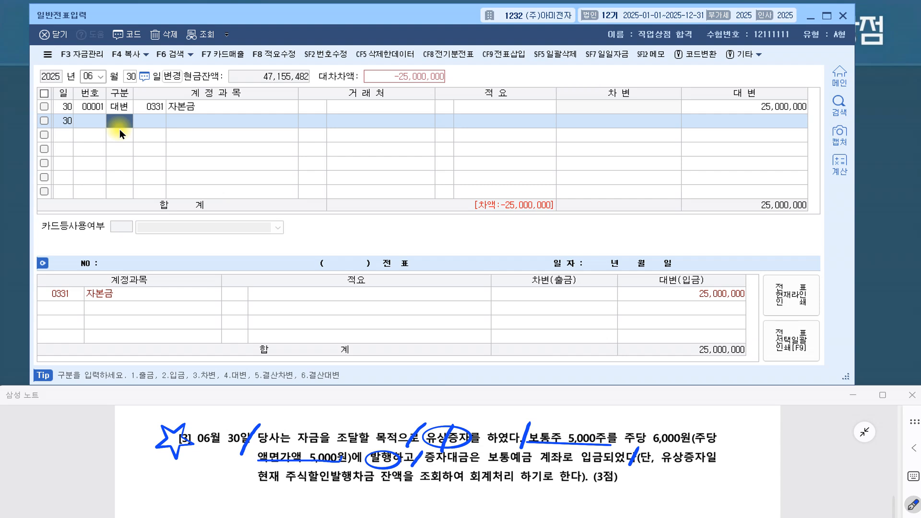
Step: Start a debit (차변) line on the voucher, then underline 보통주 5,000주 again and circle 주당 6,000원 in question [3]
text(3)
key(Return)
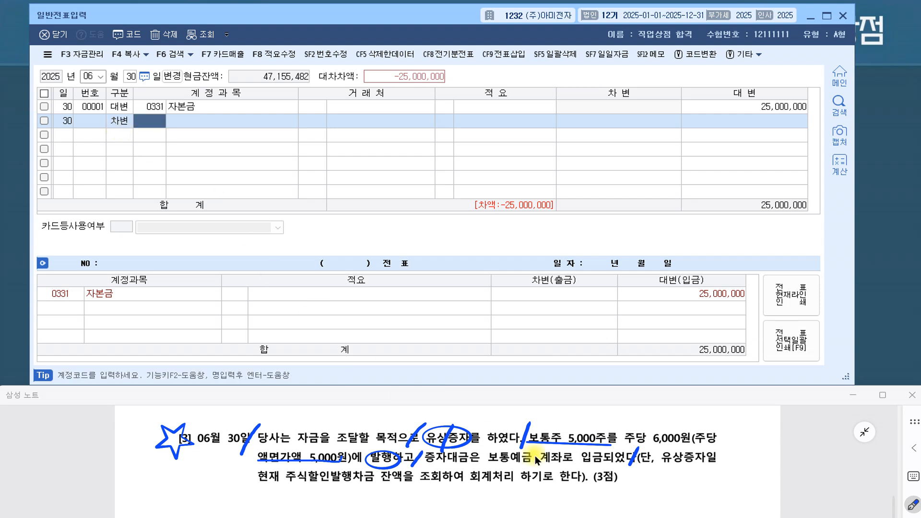
click(530, 445)
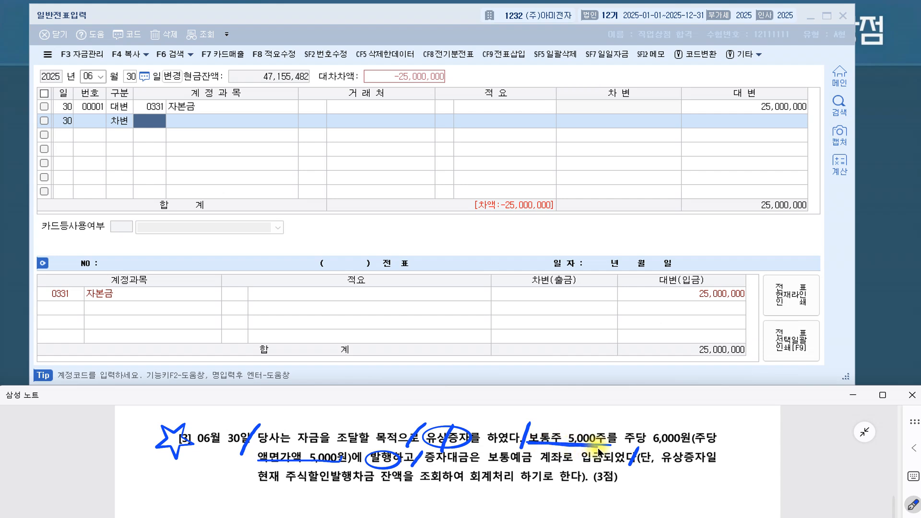
drag(628, 447, 686, 442)
drag(626, 437, 629, 444)
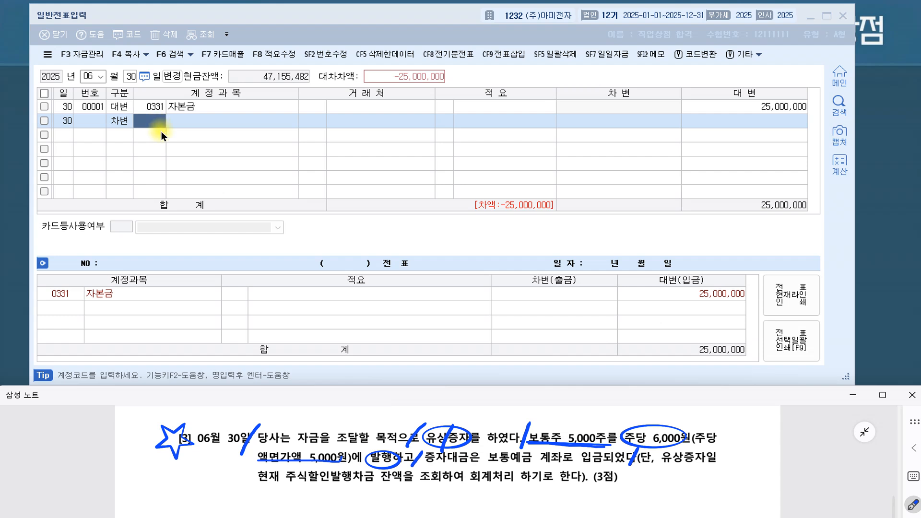
Step: Assign account 0103 보통예금 to the debit line and set its amount to 30,000,000, without a customer or description
click(201, 122)
text(보통)
key(Return)
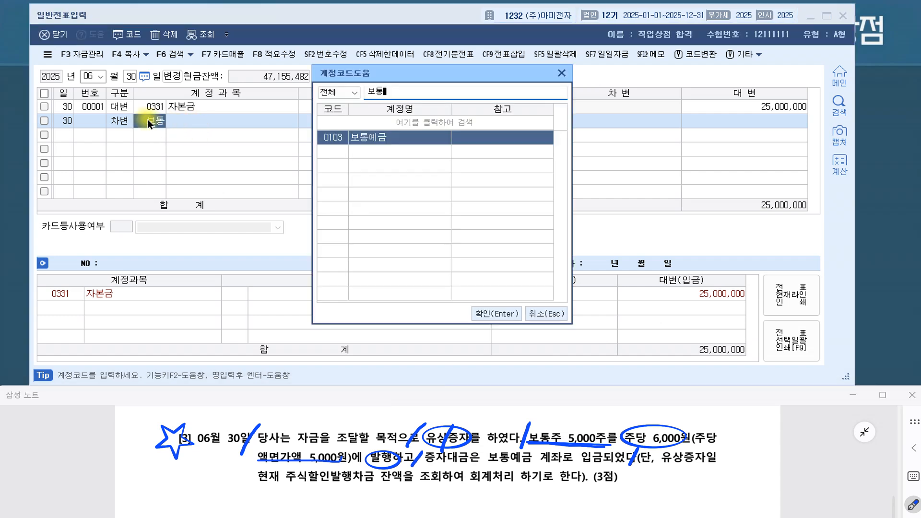
click(505, 315)
key(Return)
key(Return)
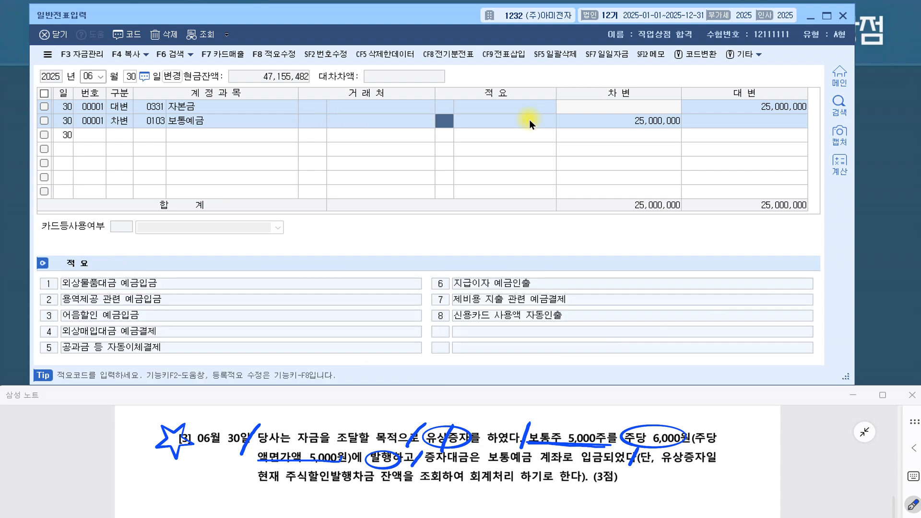
text(30000000)
key(Return)
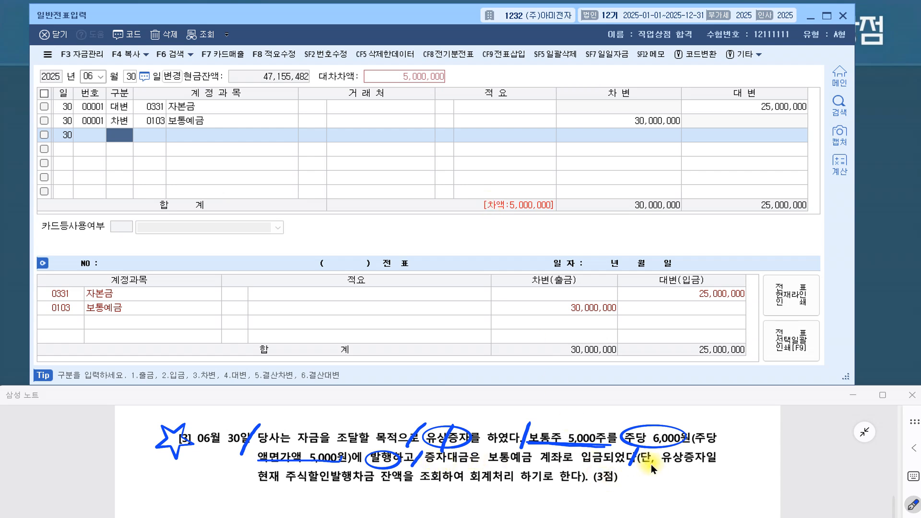
Step: Underline question [3]'s condition about checking the 주식할인발행차금 balance and open the 합계잔액시산표 for 30 June 2025
drag(643, 463, 668, 463)
drag(563, 483, 258, 481)
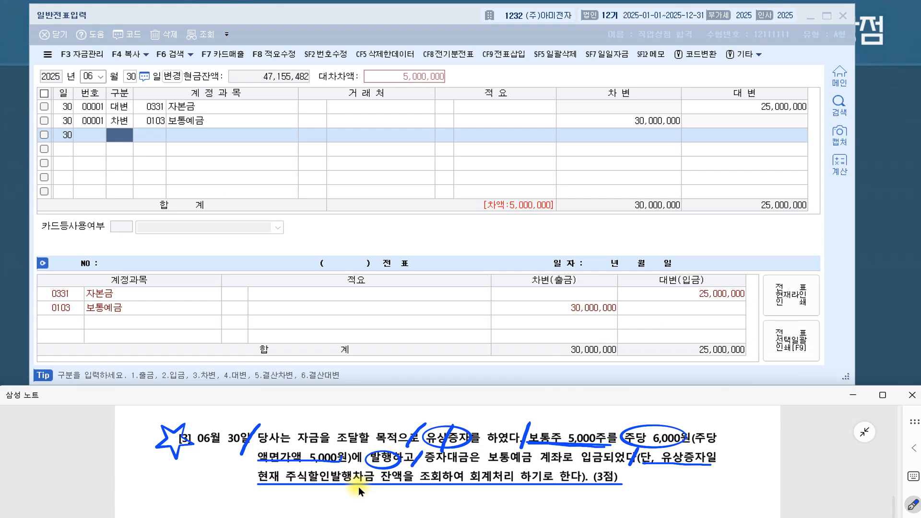
click(805, 17)
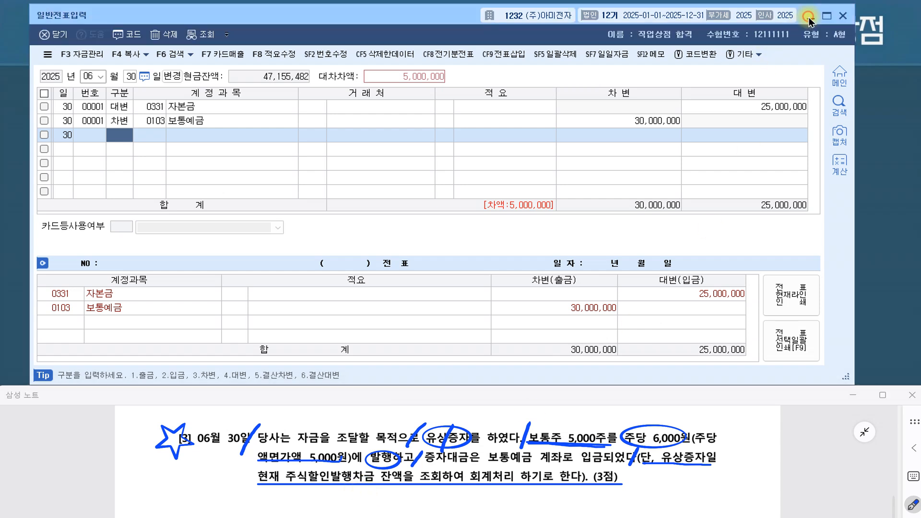
click(809, 20)
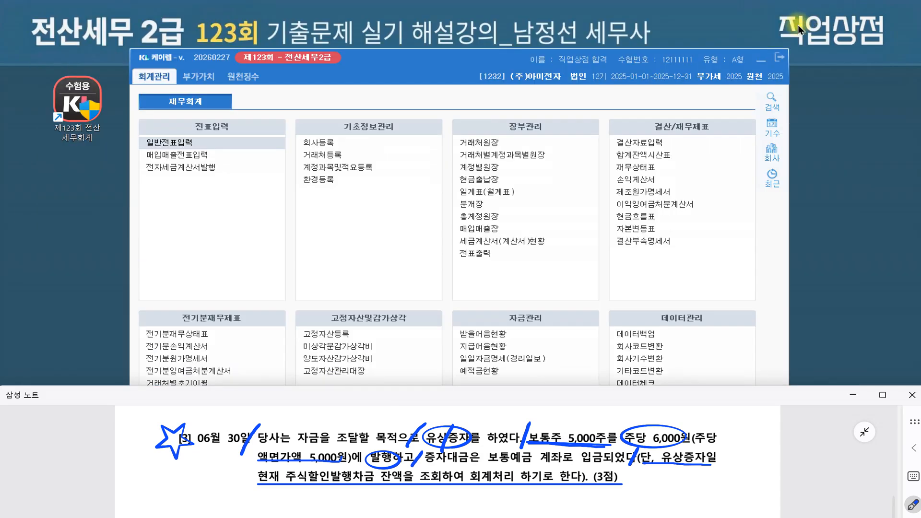
click(643, 160)
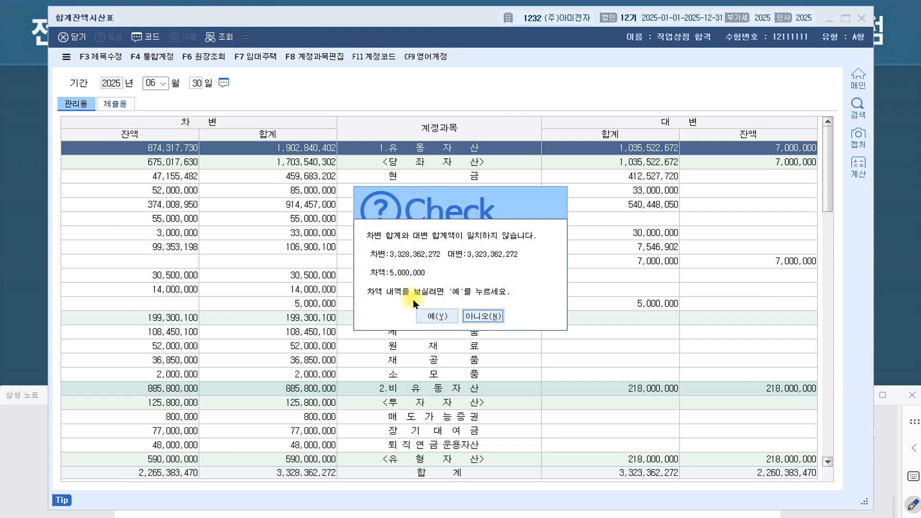
click(438, 316)
Step: Look up the 자본금 and 주식할인발행차금 balances in the capital sections of the trial balance
scroll(513, 330, down, 10)
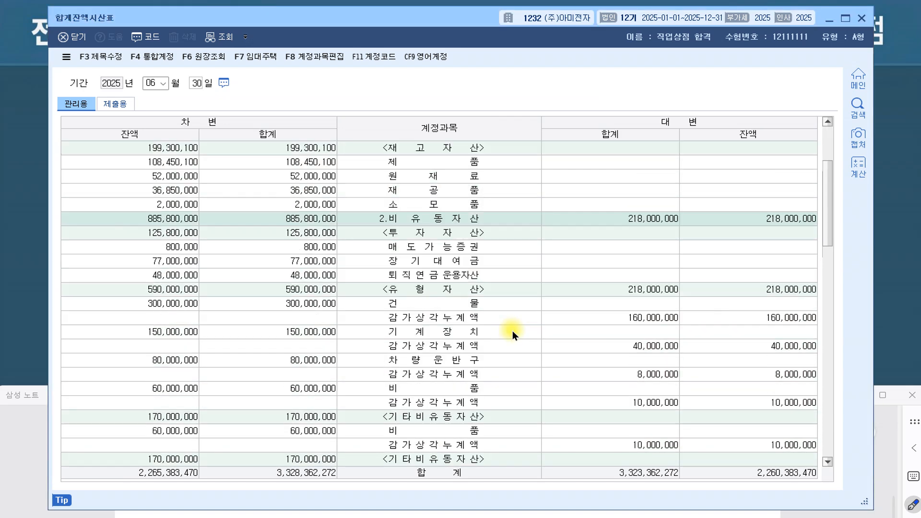
scroll(513, 330, down, 4)
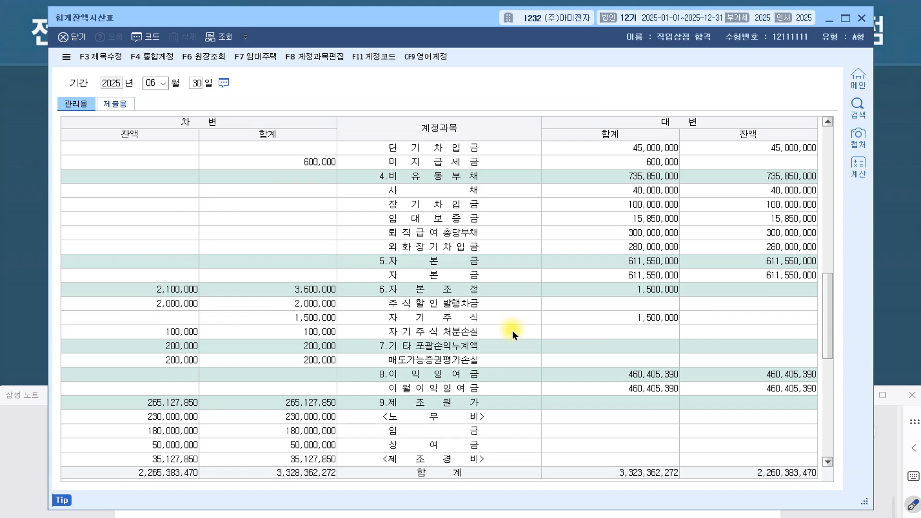
scroll(439, 326, down, 1)
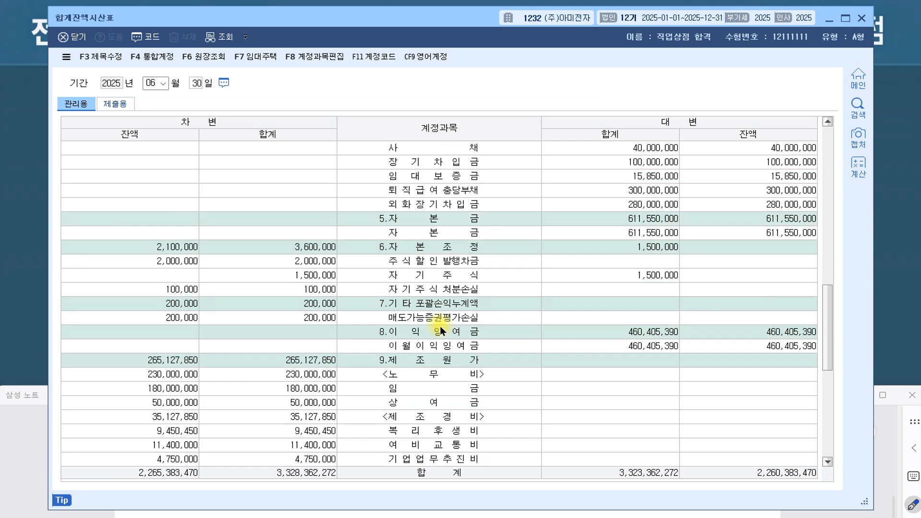
scroll(436, 341, down, 1)
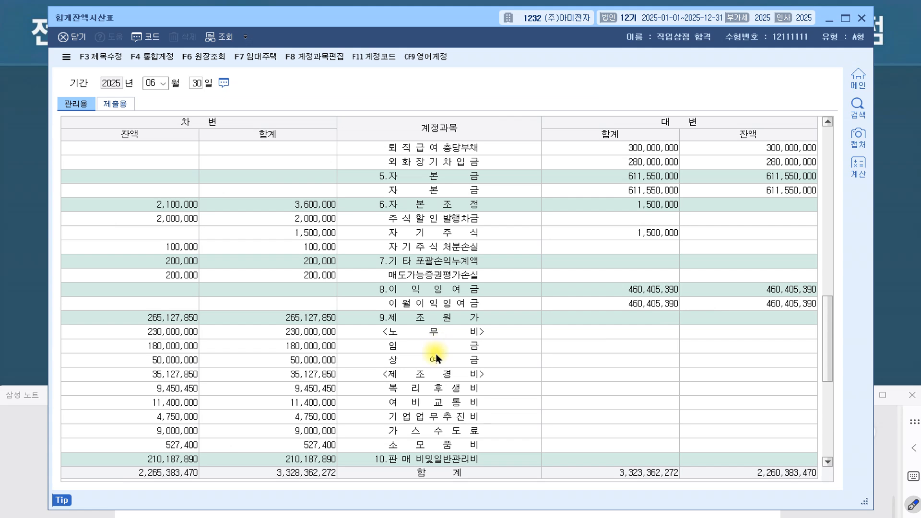
click(431, 174)
click(796, 191)
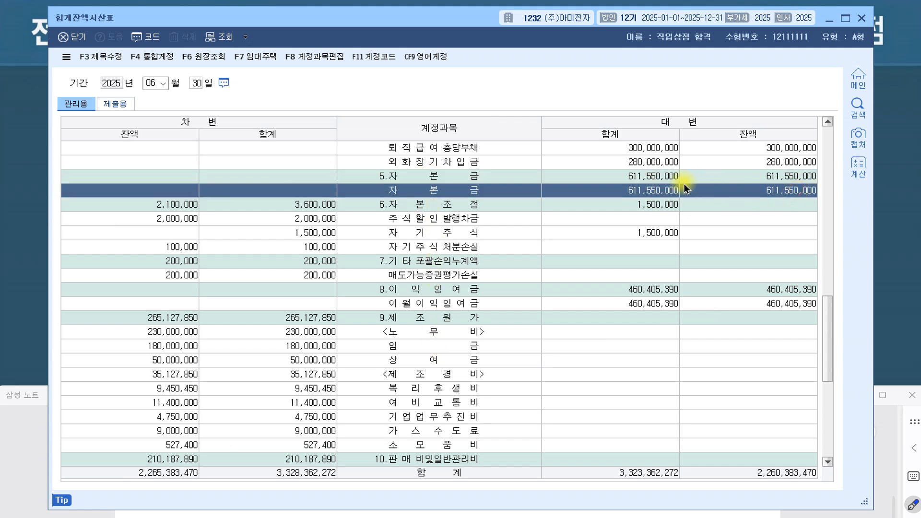
click(421, 206)
click(433, 219)
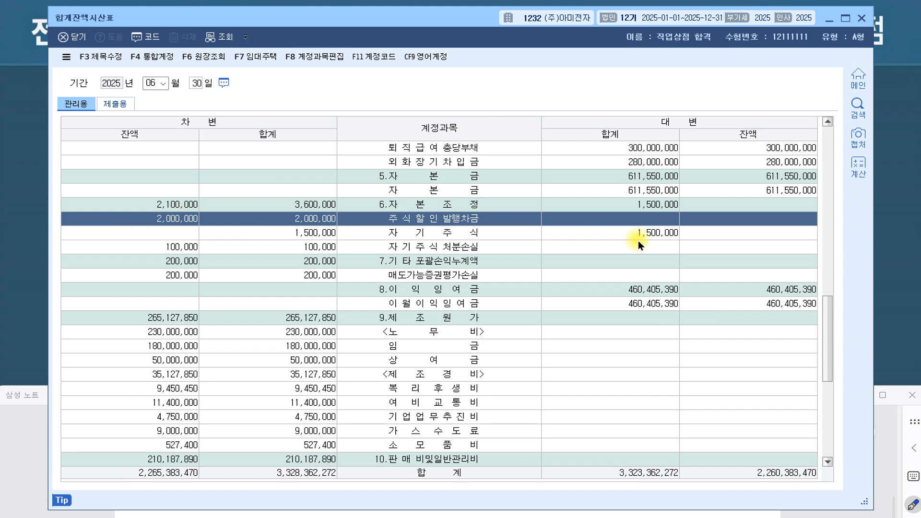
Step: Leave the trial balance, return to the 30 June voucher in 일반전표입력 and select the 구분 field of its empty third line
click(828, 23)
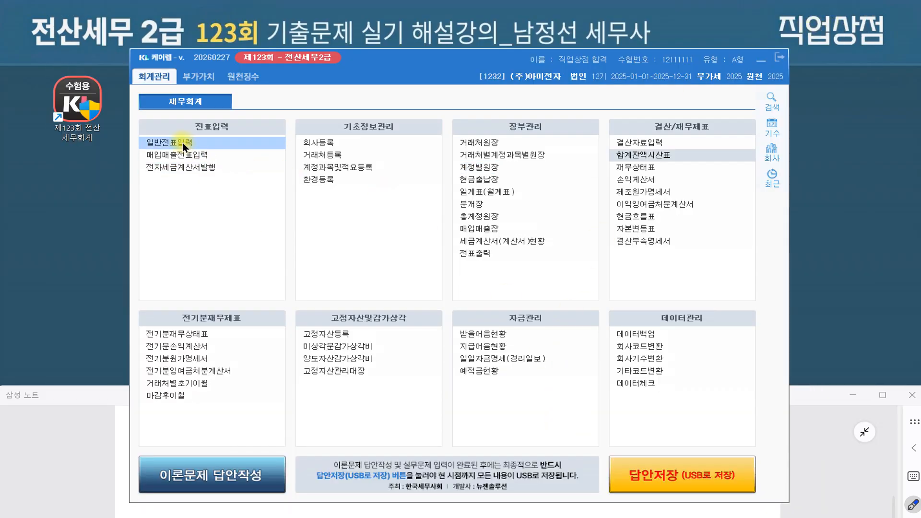
click(183, 142)
scroll(58, 457, up, 5)
click(58, 457)
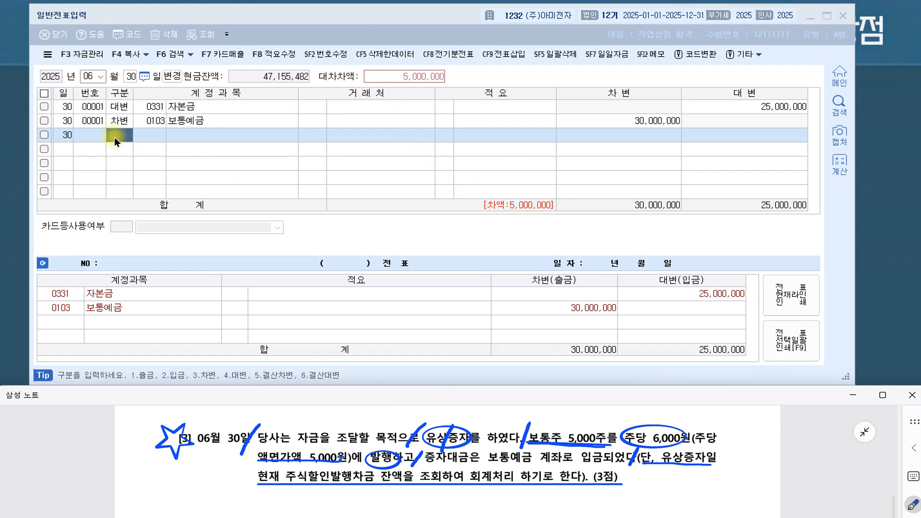
click(126, 136)
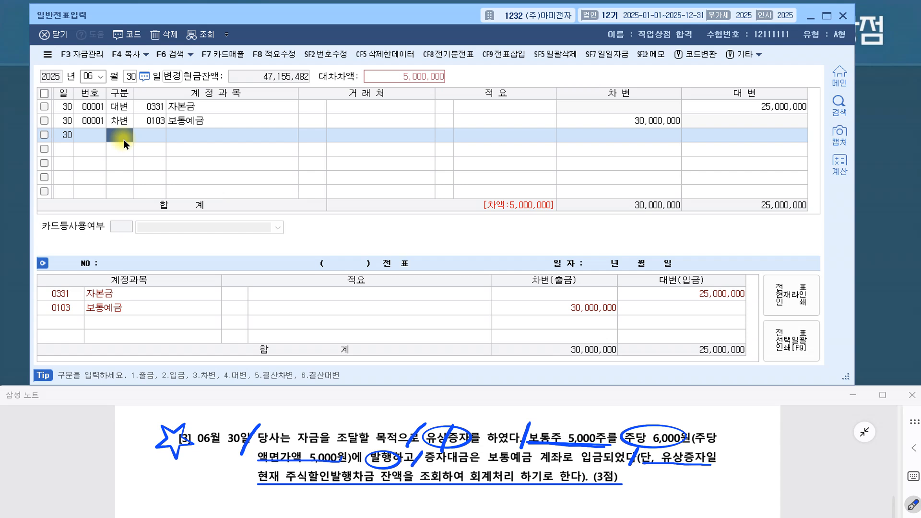
Step: Make the third line of the 30 June voucher a credit line with account 0381 주식할인발행차금
text(4)
key(Return)
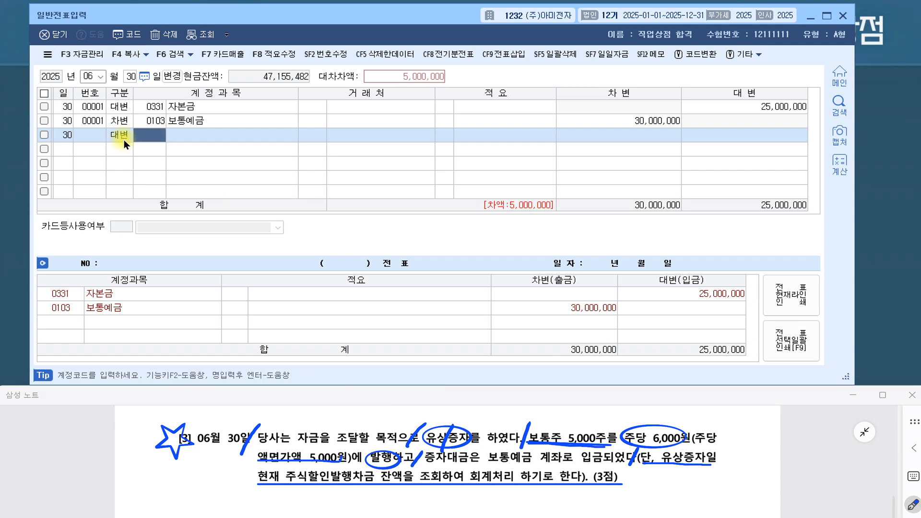
text(할인)
key(Return)
key(BackSpace)
key(BackSpace)
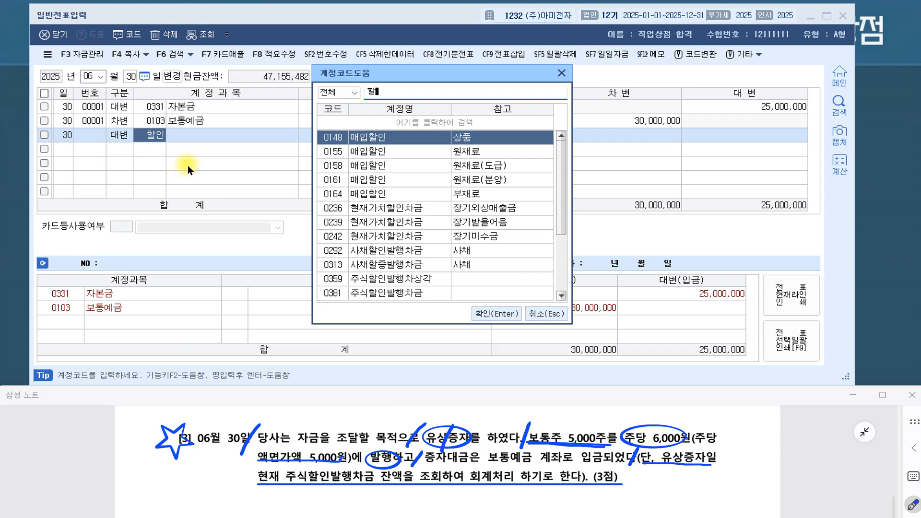
text(주식)
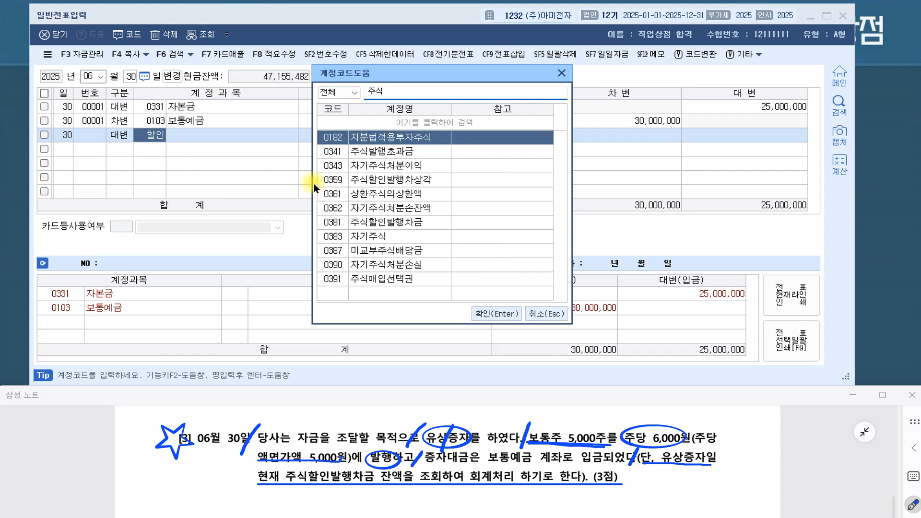
text(할)
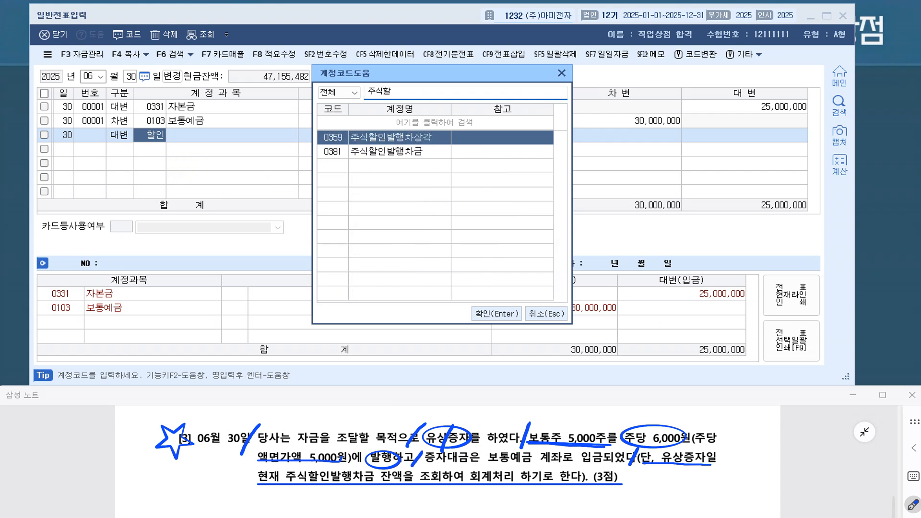
click(410, 151)
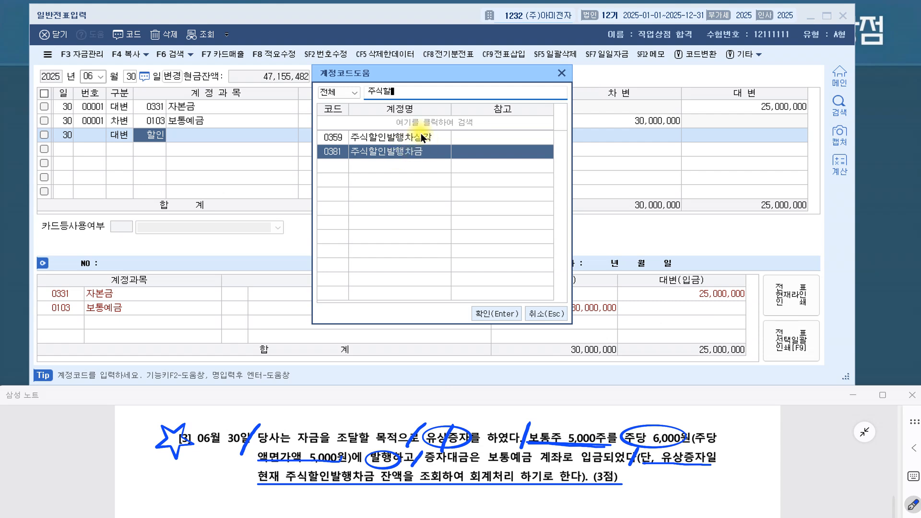
click(497, 314)
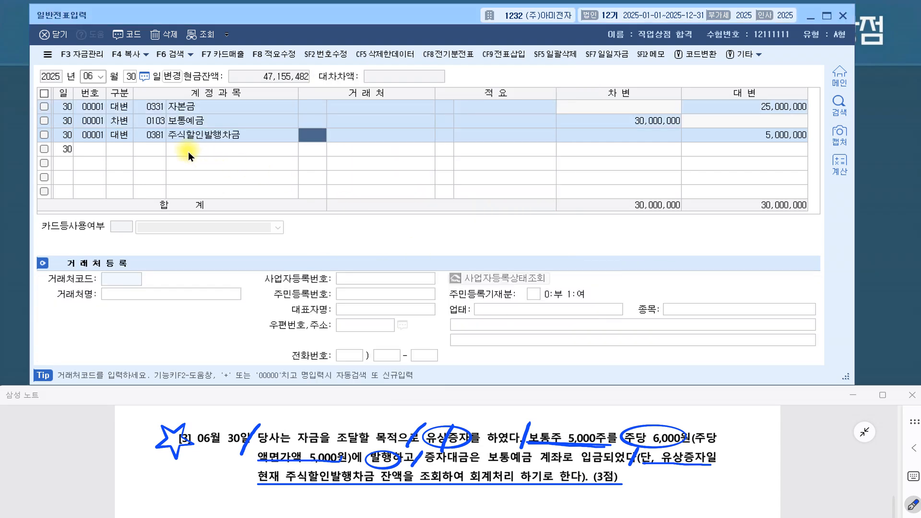
Step: Set the 주식할인발행차금 credit amount to 2,000,000, leaving the customer and description empty
key(Return)
key(Return)
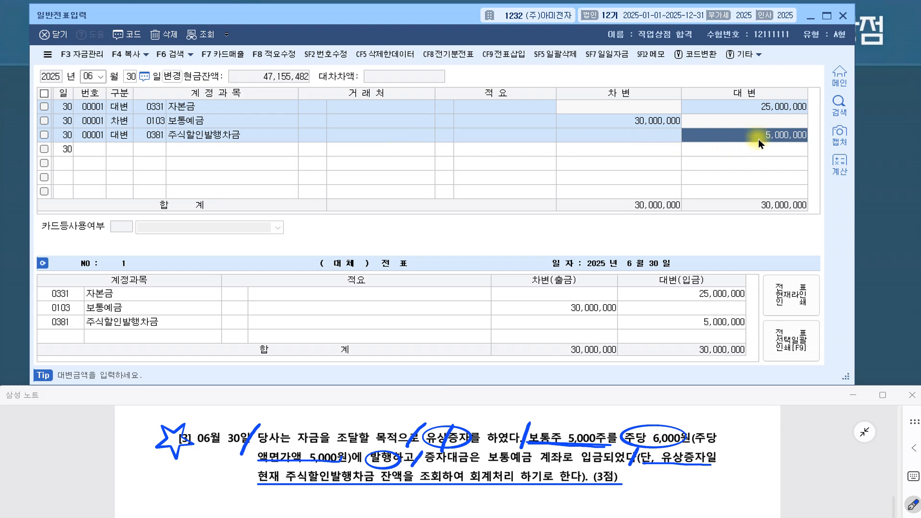
text(2,000,000)
key(Return)
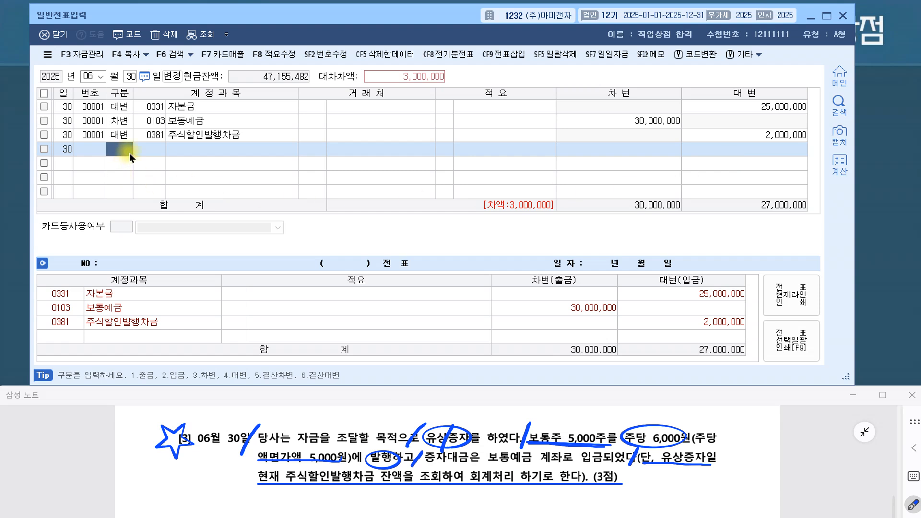
Step: Add a credit line for account 0341 주식발행초과금 with 3,000,000, without a customer or description
text(4)
key(Return)
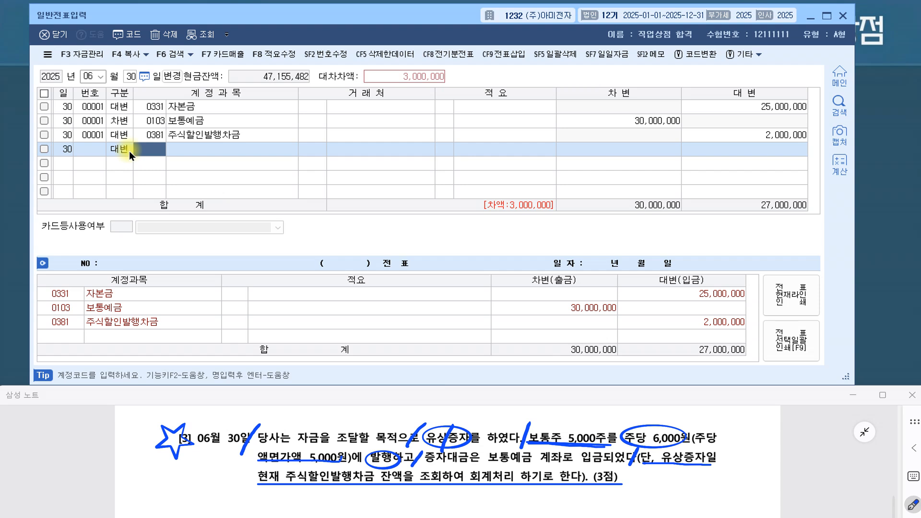
click(120, 134)
click(119, 148)
text(주식)
text(할)
key(Return)
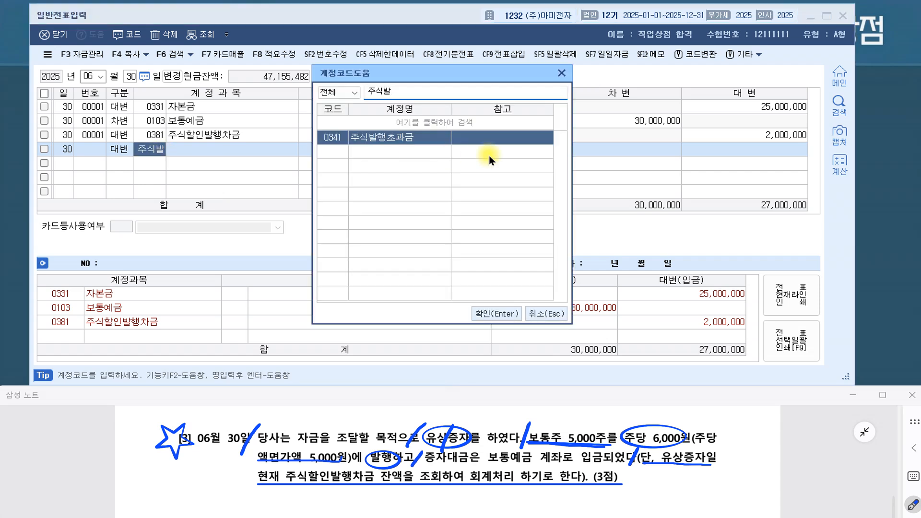
click(500, 314)
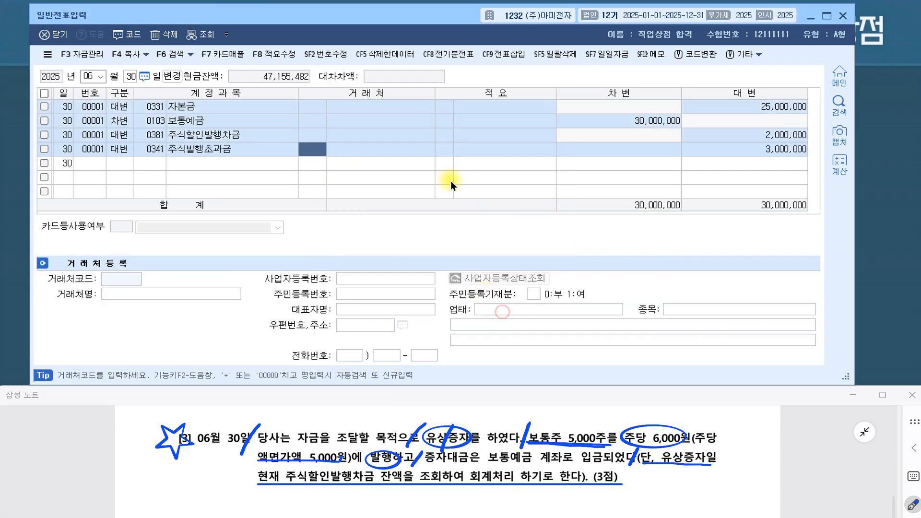
key(Return)
key(Return)
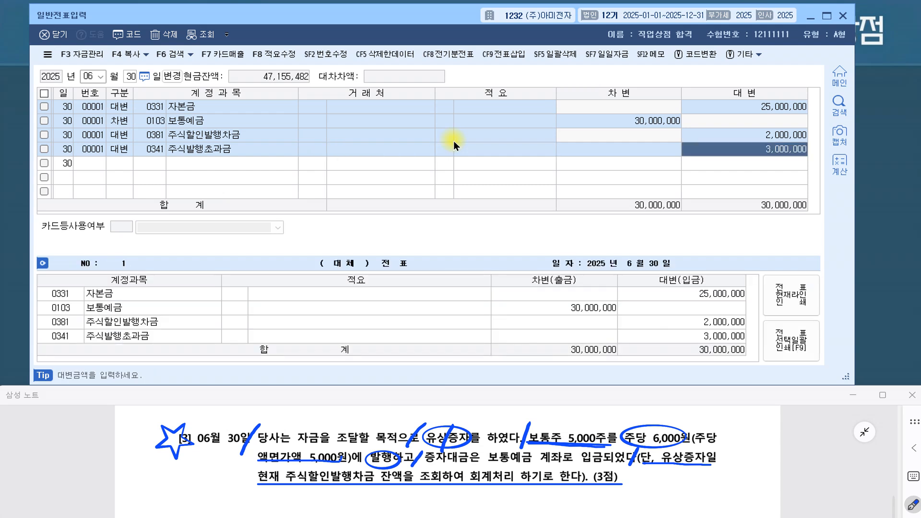
key(Return)
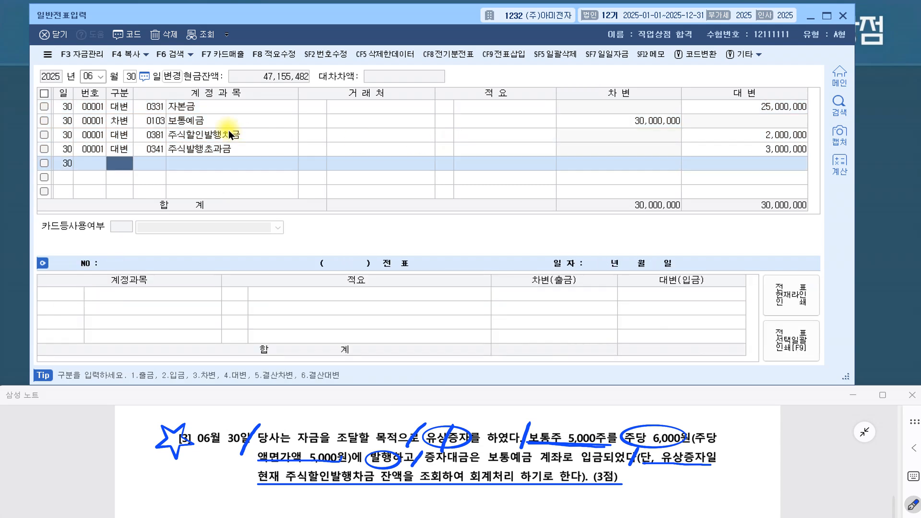
Step: Review the accounts and amounts of the four lines in the 30 June capital increase voucher
click(237, 109)
click(241, 121)
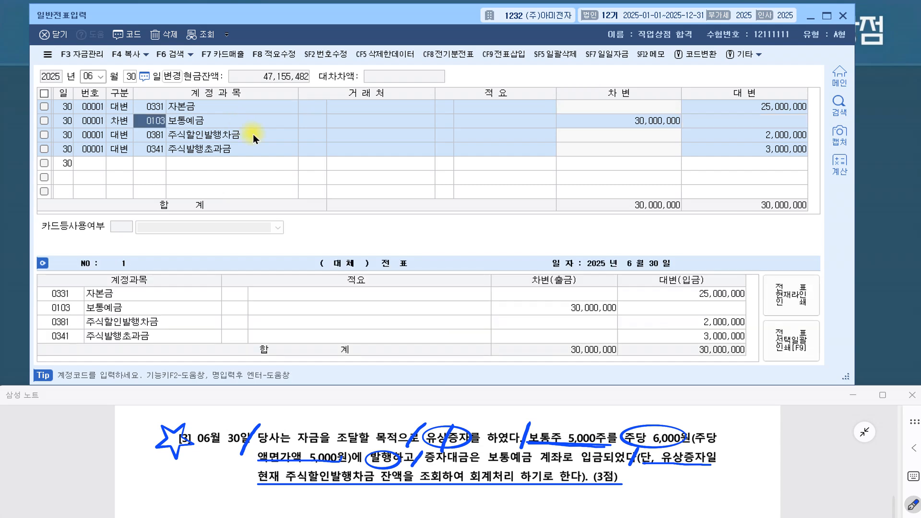
click(252, 134)
click(317, 149)
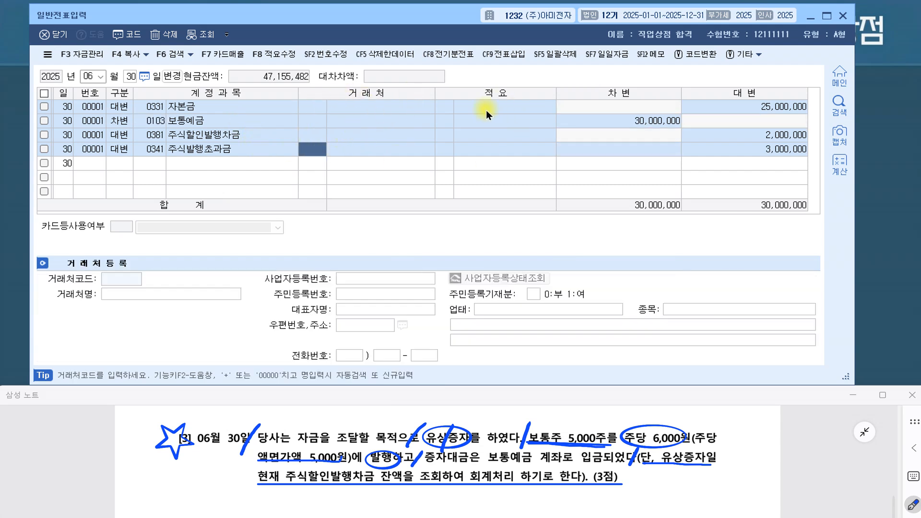
click(779, 150)
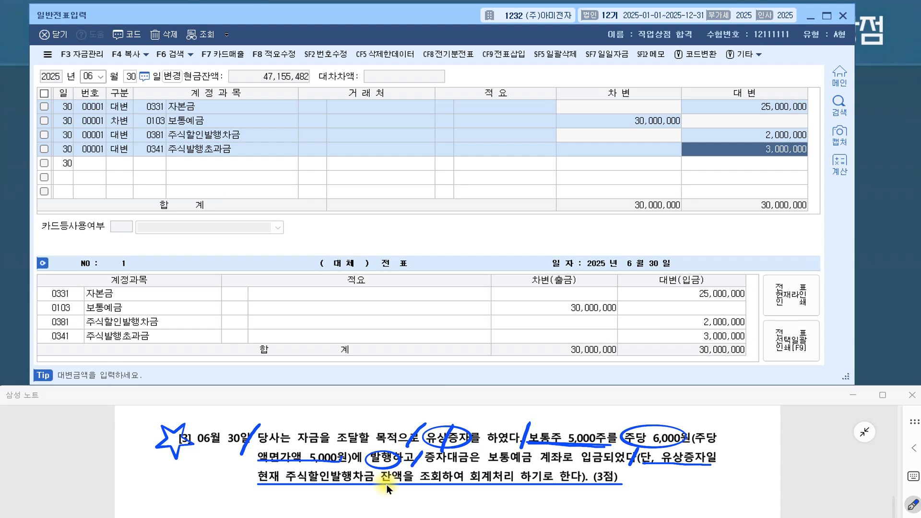
Step: Bring up question [4] in the notes and set the voucher date to 20 August 2025
scroll(404, 443, down, 5)
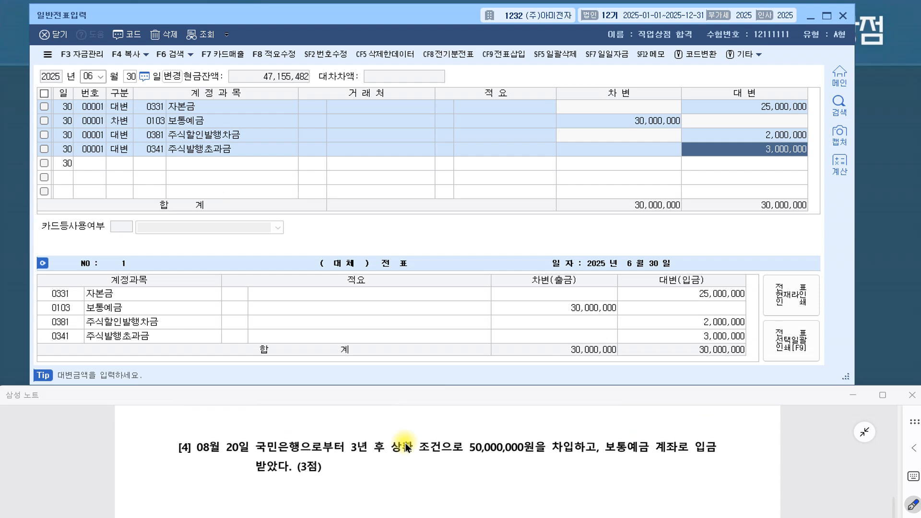
click(90, 77)
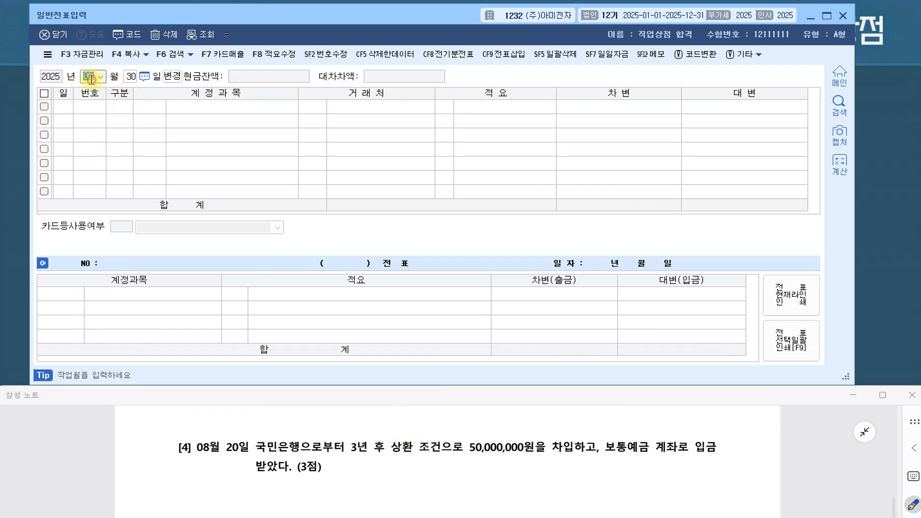
text(08)
key(Return)
text(20)
key(Return)
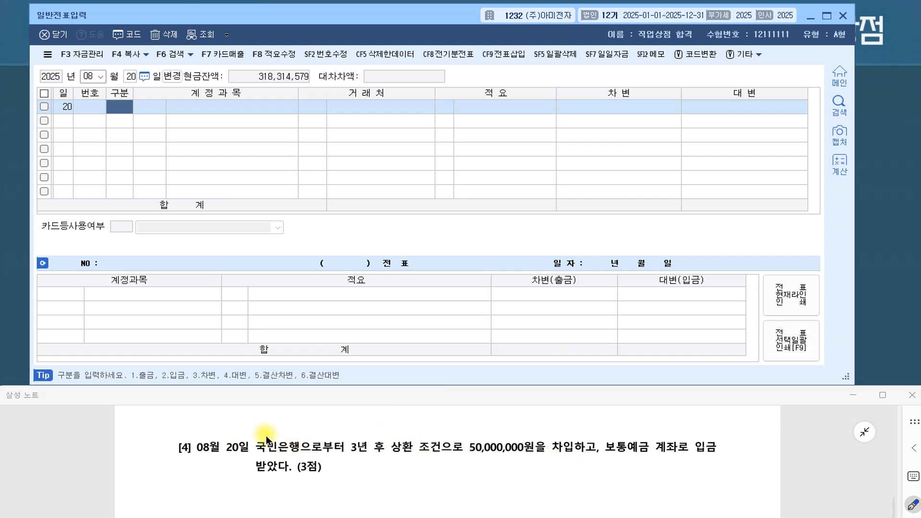
Step: Mark up question [4] in the notes, highlighting 국민은행, 50,000,000원, 차입 and the 보통예금 account
drag(264, 435, 239, 460)
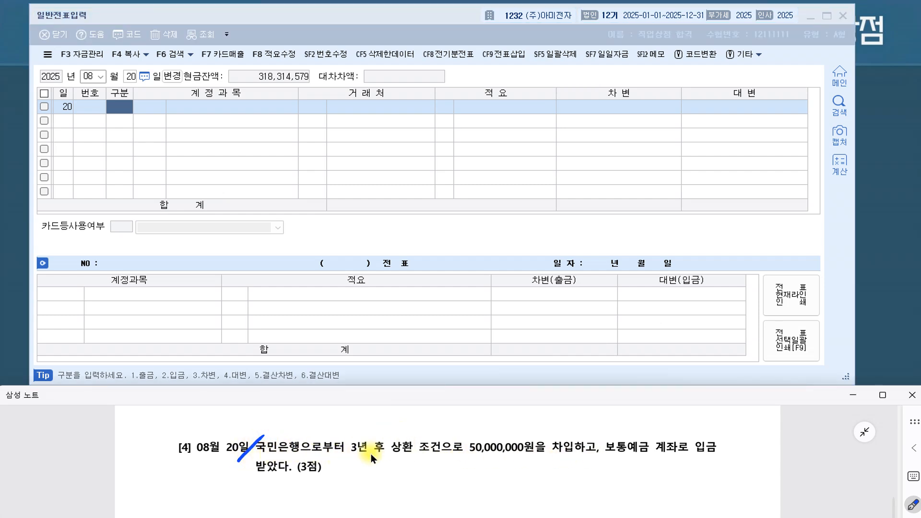
mouse_move(346, 456)
mouse_down()
mouse_move(254, 454)
mouse_move(356, 452)
mouse_move(339, 457)
mouse_up()
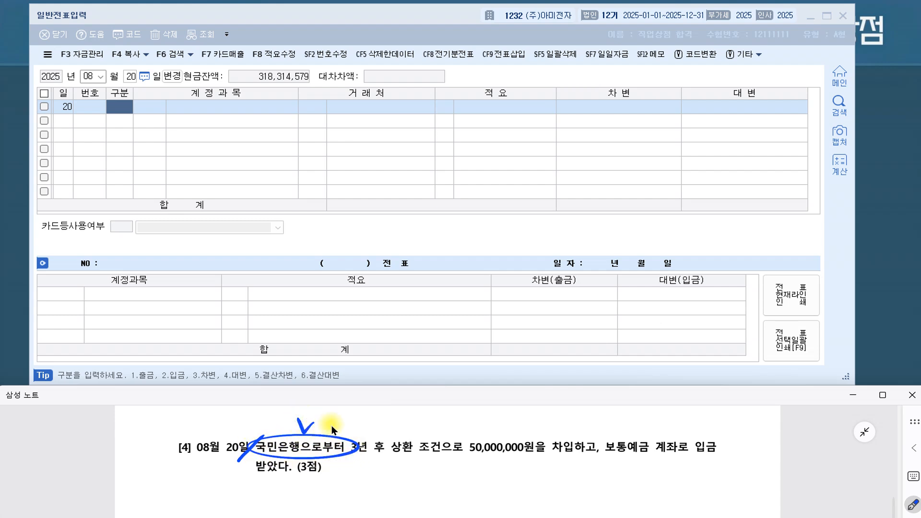
drag(360, 431, 340, 458)
mouse_move(461, 452)
mouse_down()
mouse_move(514, 459)
mouse_move(491, 436)
mouse_up()
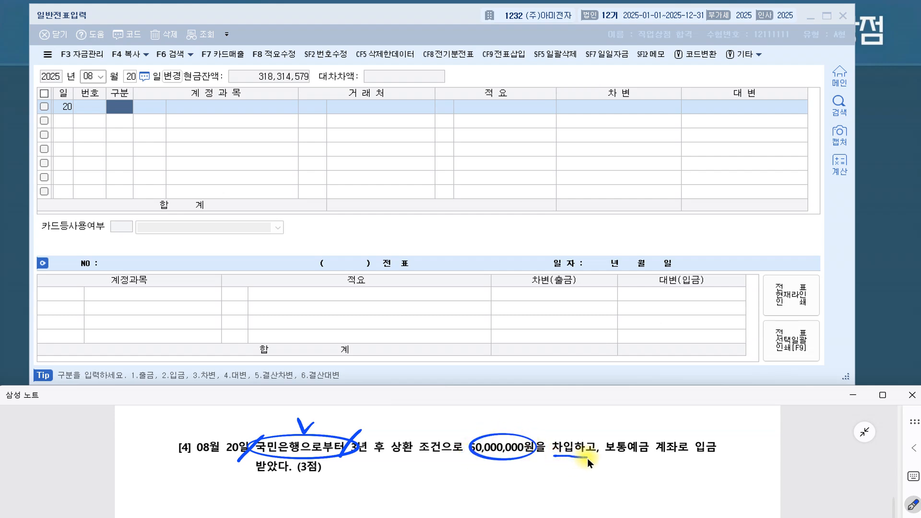
mouse_move(613, 425)
mouse_down()
mouse_move(594, 470)
mouse_move(701, 456)
mouse_move(629, 433)
mouse_move(666, 467)
mouse_up()
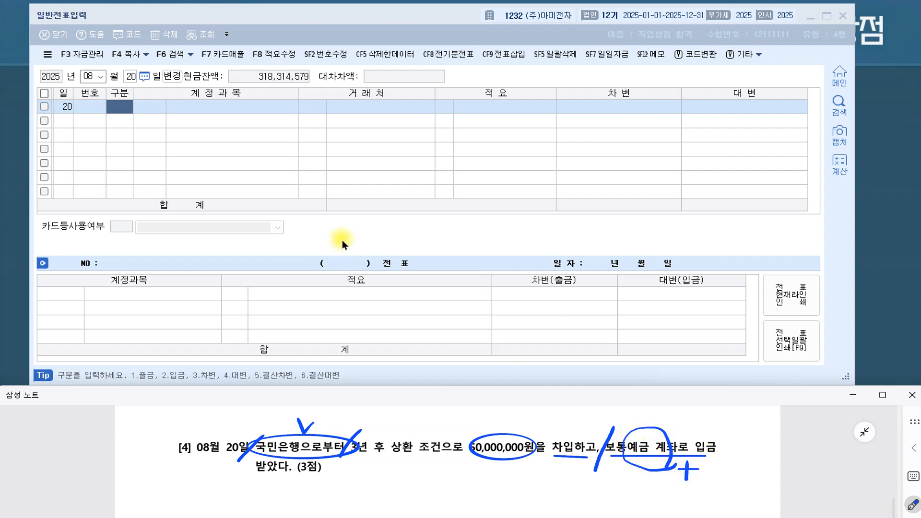
Step: Enter a debit line on 20 August for account 0103 보통예금 with 50,000,000, without a customer or description
click(125, 107)
text(3)
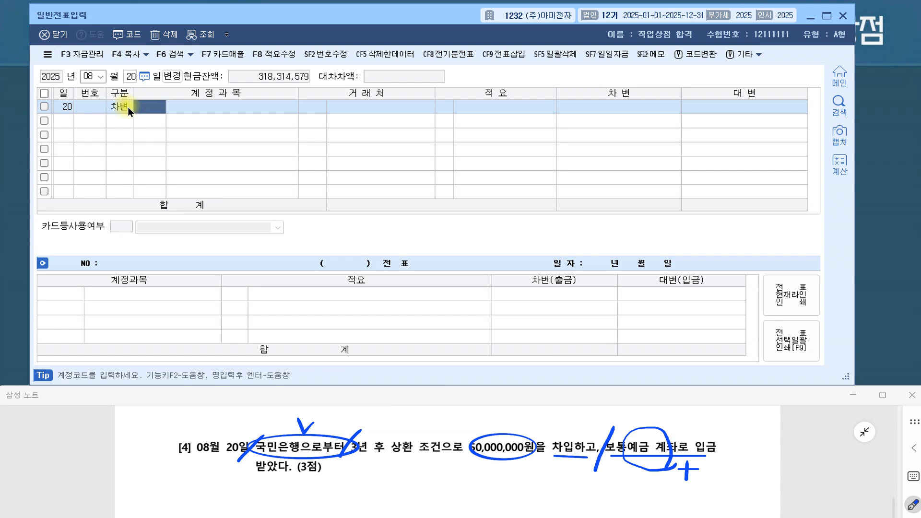
text(103)
key(Return)
key(Return)
key(Return)
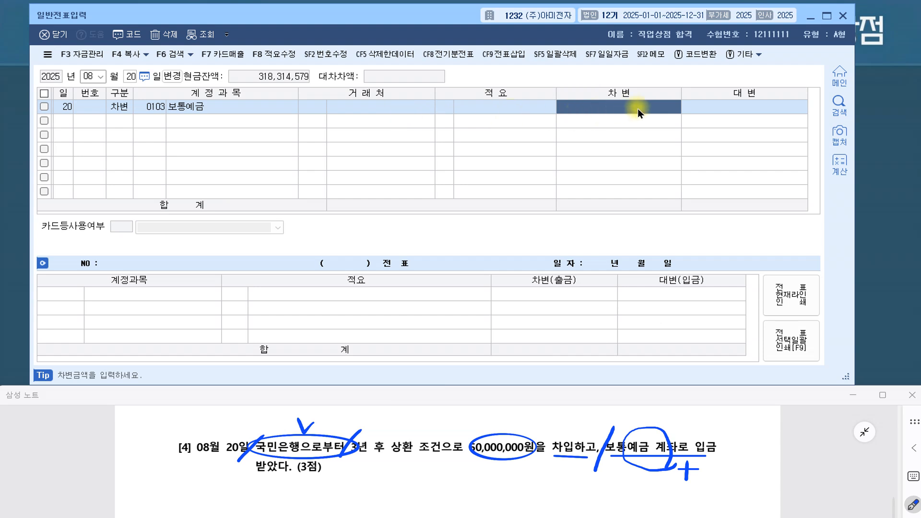
text(50000000)
key(Return)
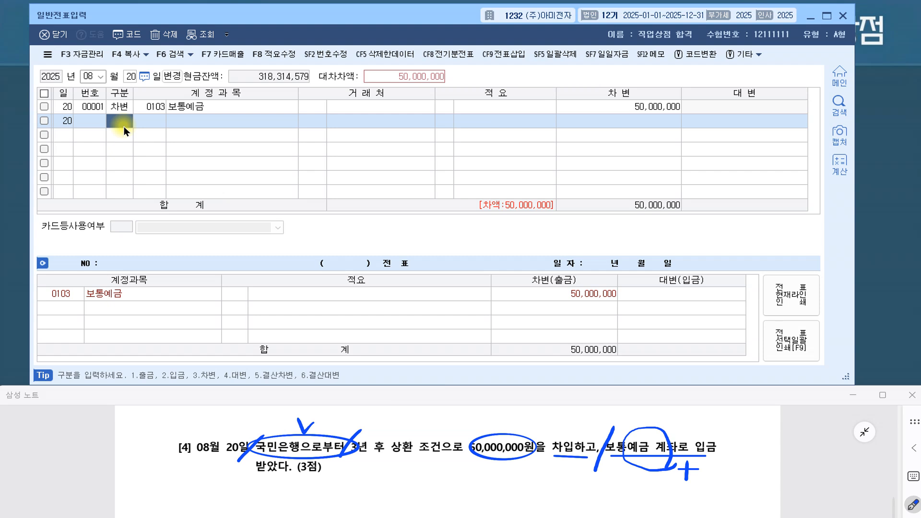
Step: Add a credit line to the 20 August voucher with account 0293 장기차입금 for 50,000,000
text(4)
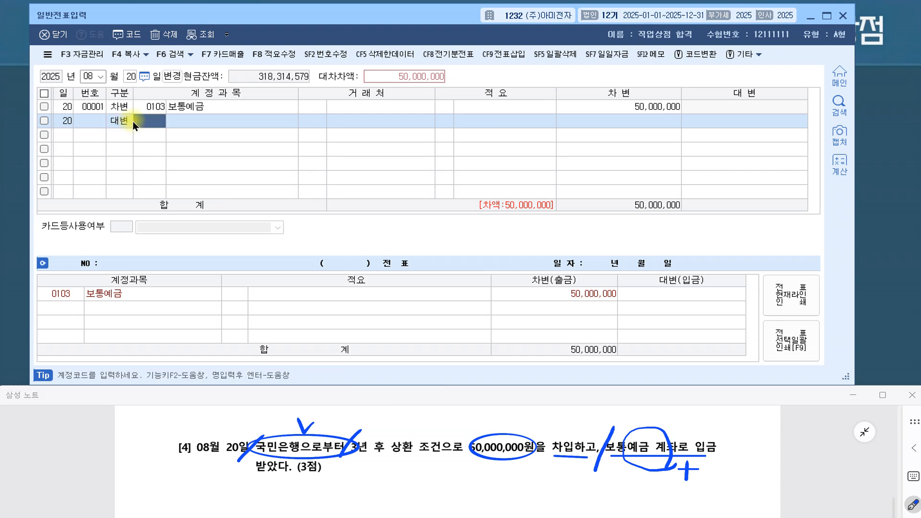
text(차입)
key(Return)
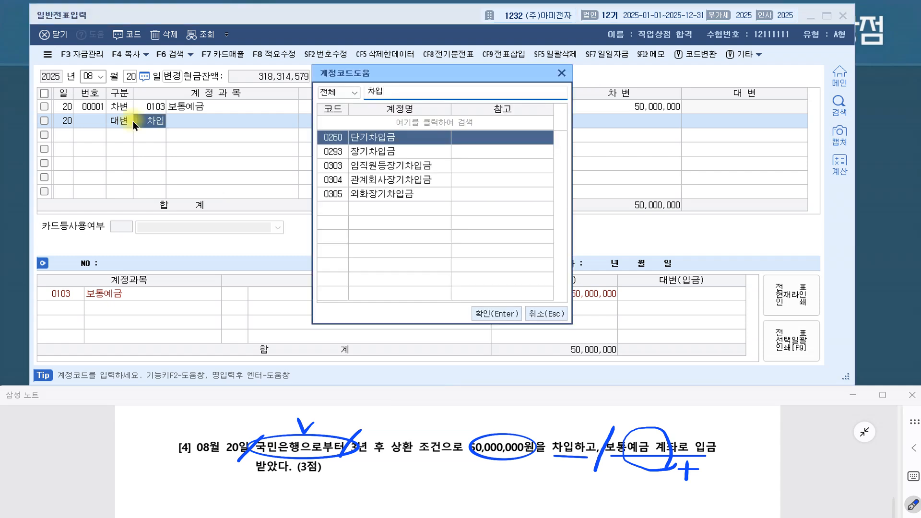
click(395, 151)
click(501, 314)
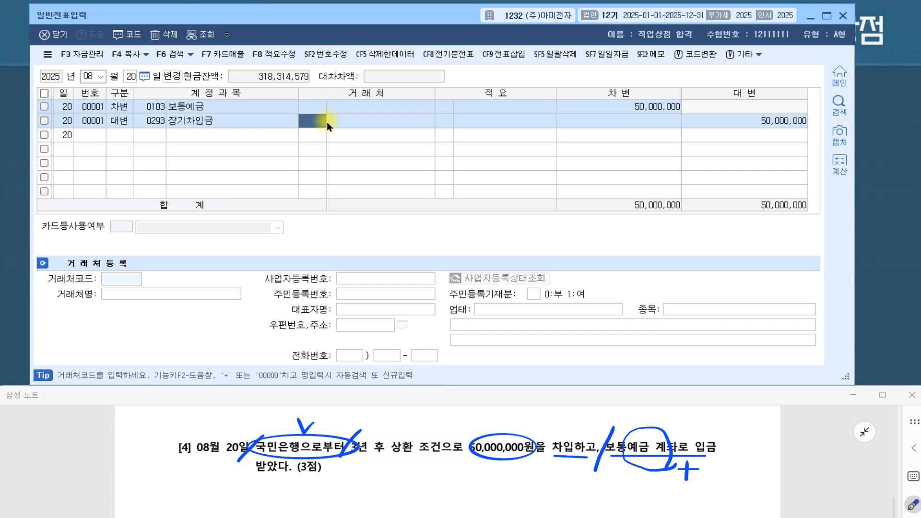
Step: Assign 국민은행 as the customer of the 장기차입금 line and complete the line without a description
text(국민)
key(Return)
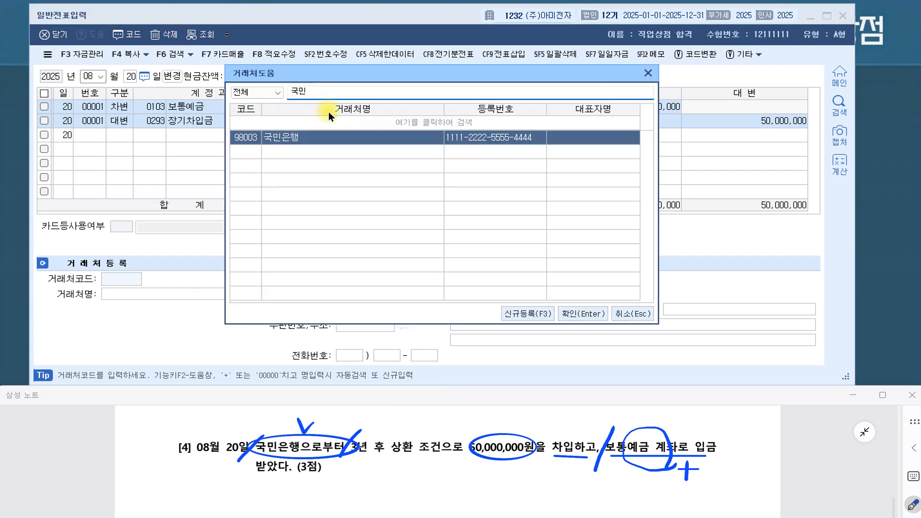
key(Return)
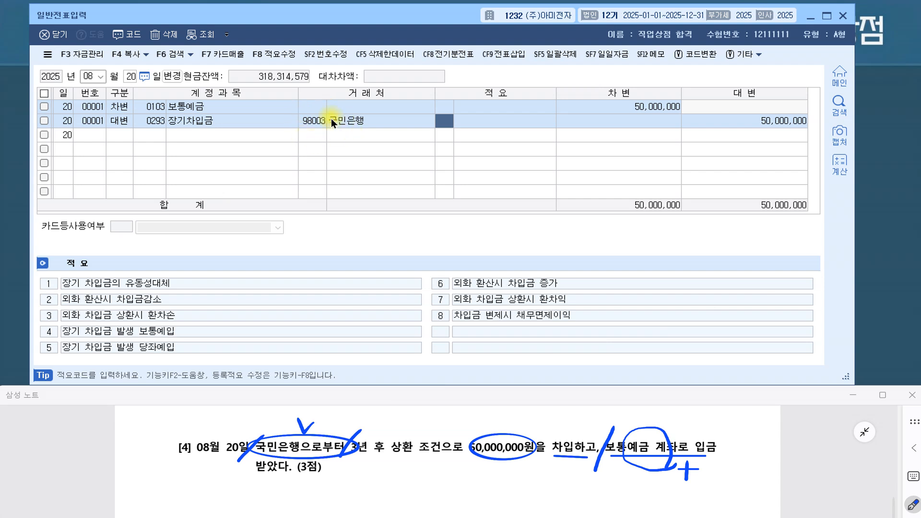
key(Return)
key(Return)
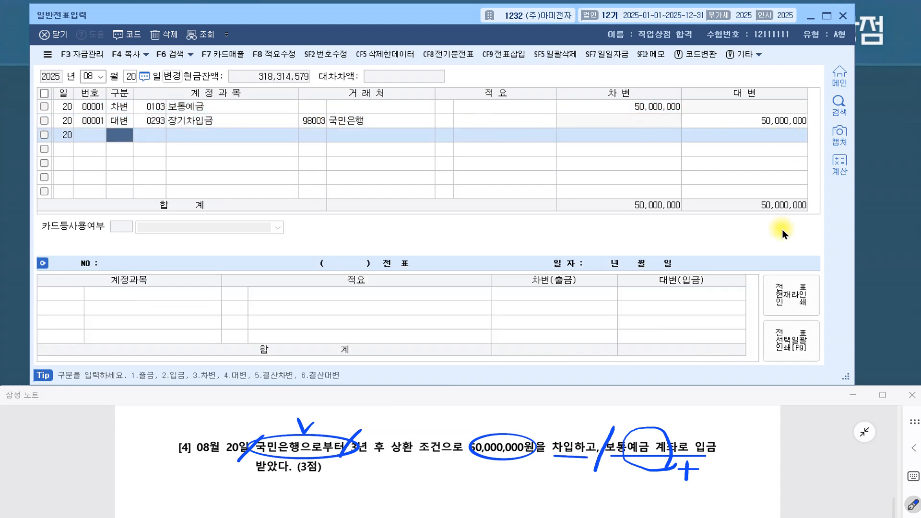
Step: Underline the 입력 시 유의사항 rule in the notes about selecting a registered 거래처코드 for 채권·채무 transactions
scroll(680, 456, up, 10)
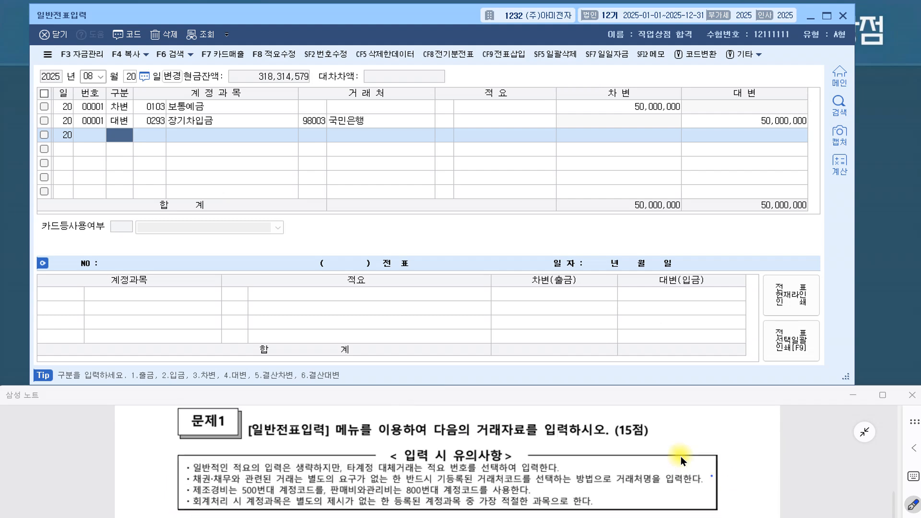
drag(194, 466, 241, 466)
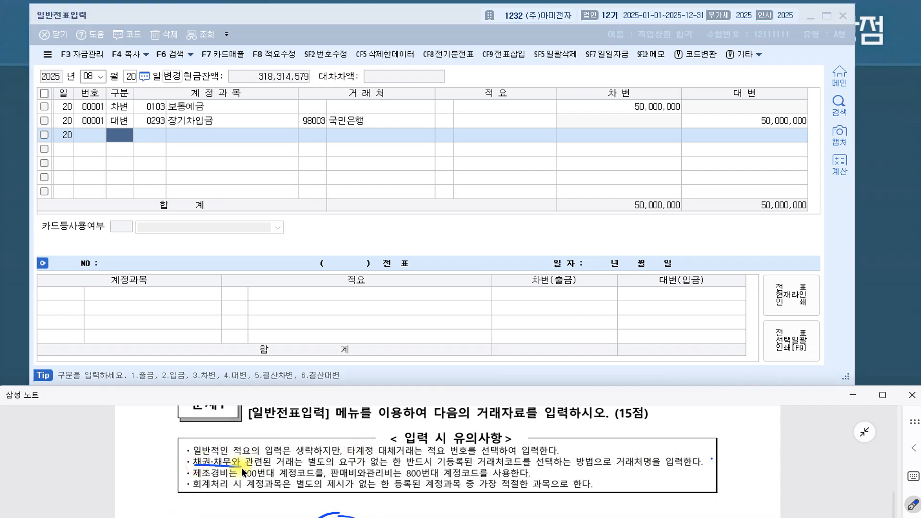
mouse_move(307, 463)
mouse_down()
mouse_move(436, 459)
mouse_move(404, 466)
mouse_up()
drag(531, 466, 556, 464)
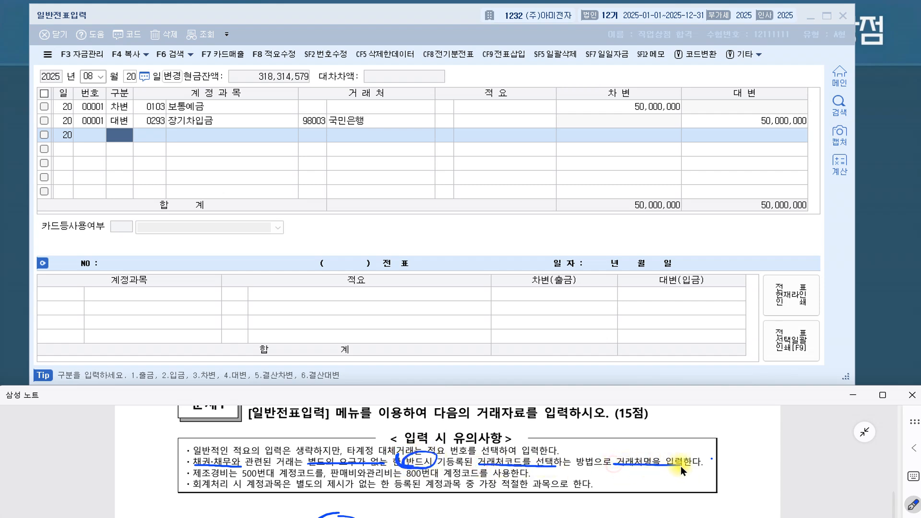
Step: Add a check mark after the 거래처코드 rule in the notes and bring question 5 of the exam paper into view
drag(693, 464, 712, 461)
scroll(710, 470, down, 5)
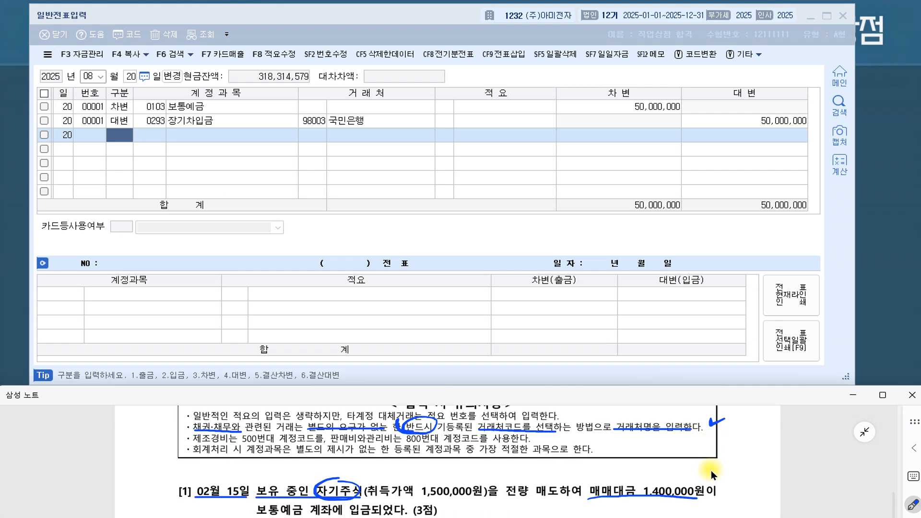
scroll(710, 470, down, 6)
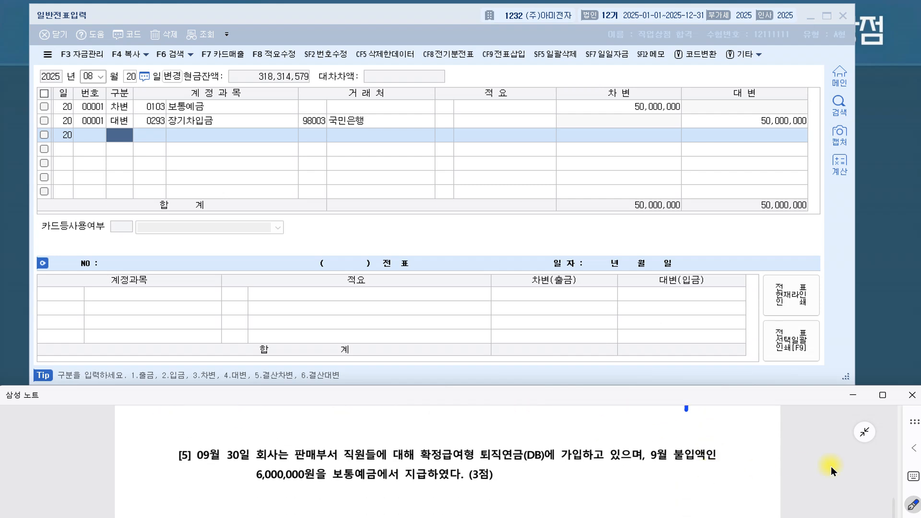
Step: Set the voucher entry date to 30 September 2025
click(89, 76)
text(09)
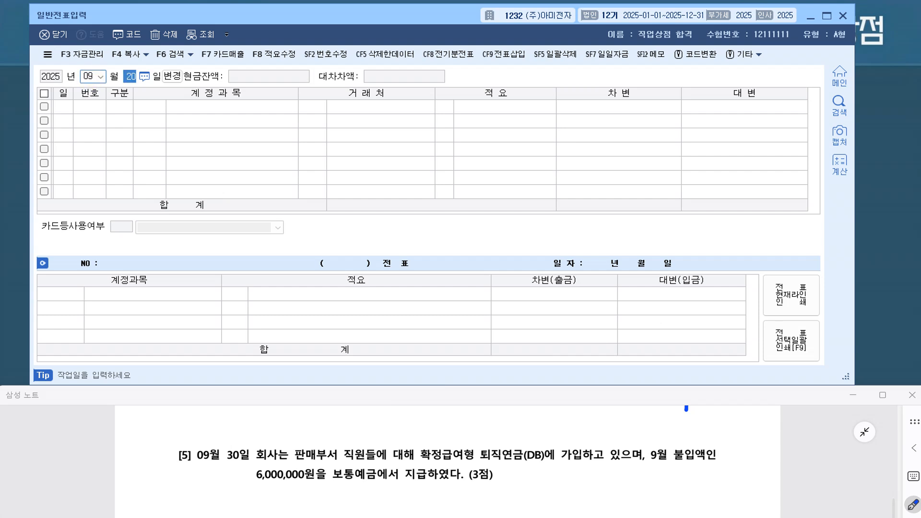
text(30)
key(Return)
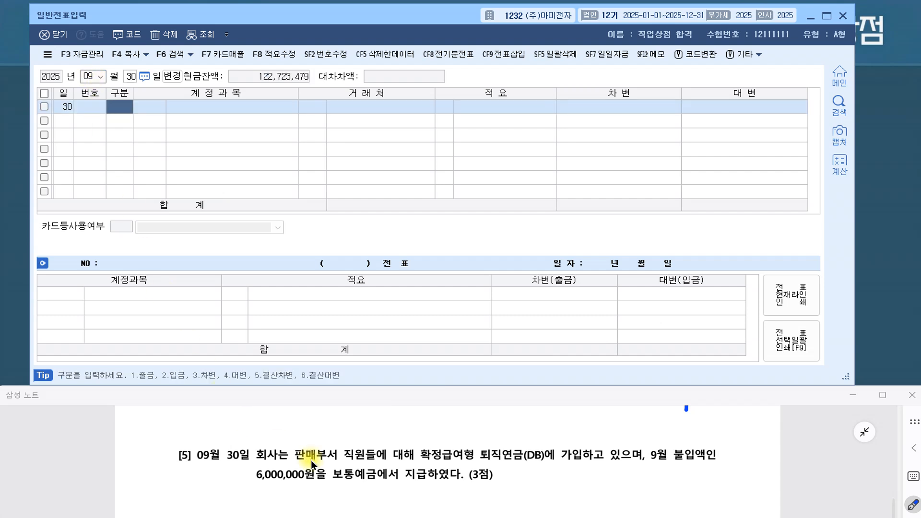
Step: Mark up question 5 with clause dividers, circle 판매부서 and DB, and underline 확정급여형 퇴직연금 and the 보통예금 payment
drag(255, 440, 239, 469)
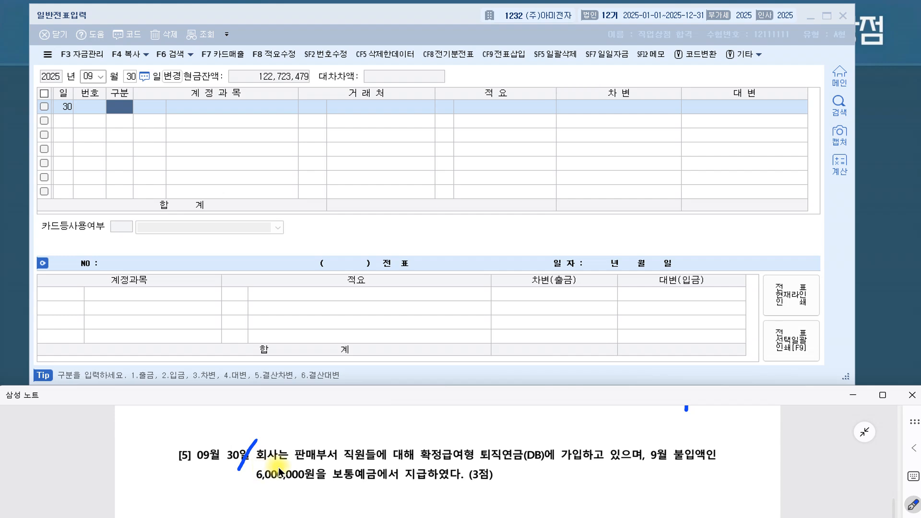
drag(421, 437, 412, 468)
drag(415, 464, 486, 466)
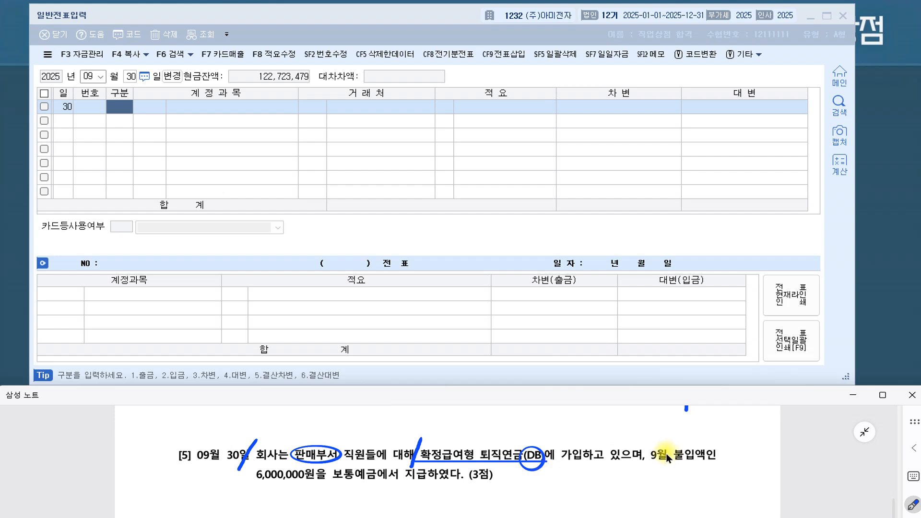
drag(629, 463, 649, 438)
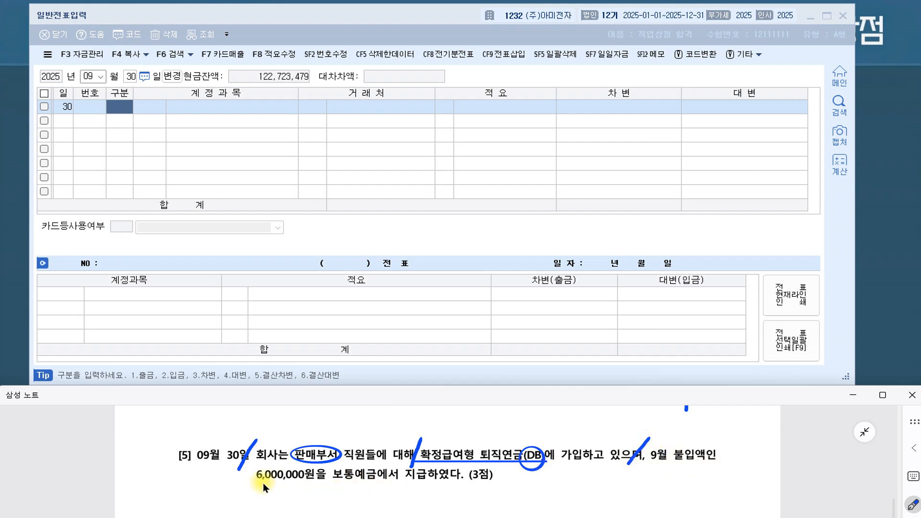
drag(370, 485, 456, 484)
drag(379, 464, 387, 478)
drag(387, 478, 404, 465)
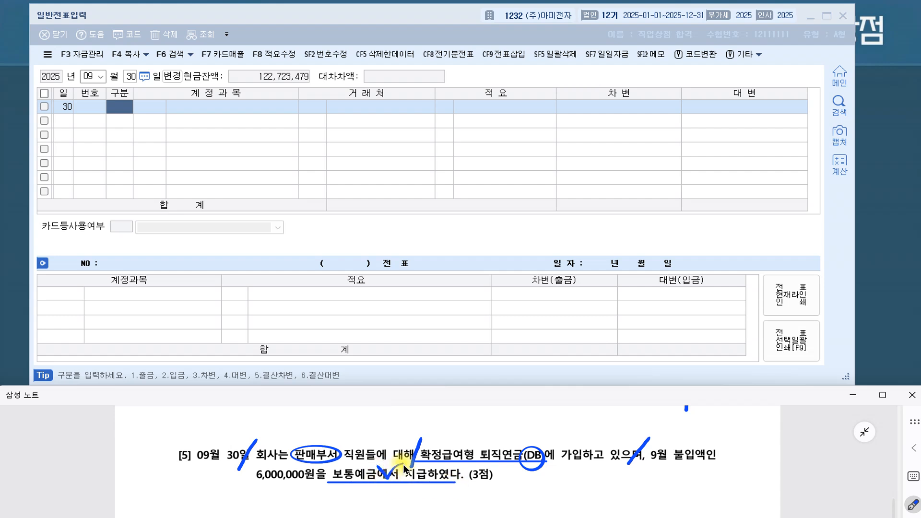
Step: Enter a credit line on 30 September for account 0103 보통예금 with 6,000,000, without a customer or description
click(126, 111)
text(4보통)
key(Return)
key(Return)
key(Return)
key(Return)
key(Return)
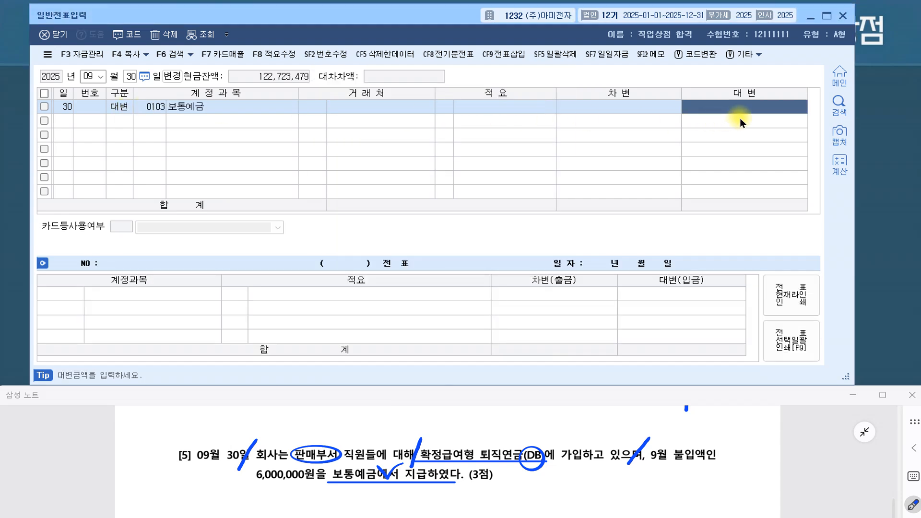
text(6000000)
key(Return)
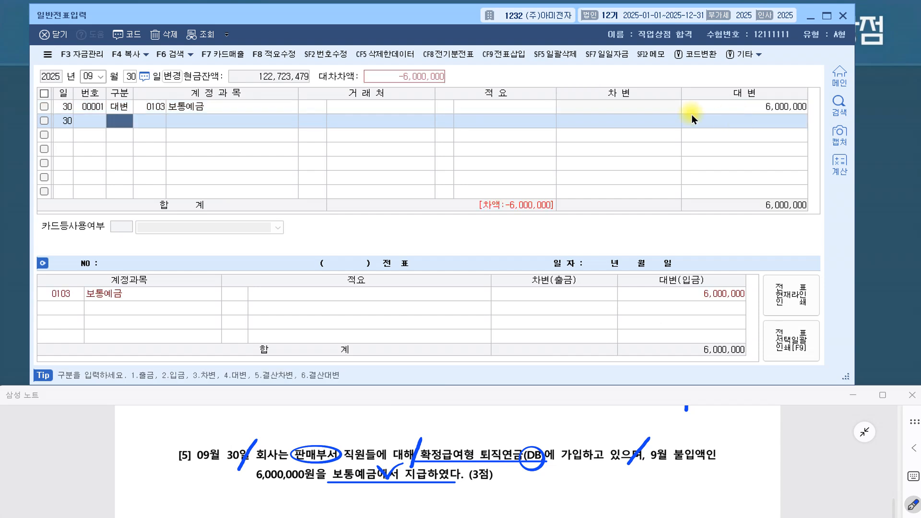
Step: Add a debit line to the 30 September voucher with account 0186 퇴직연금운용자산 for 6,000,000, without a customer or description
text(3)
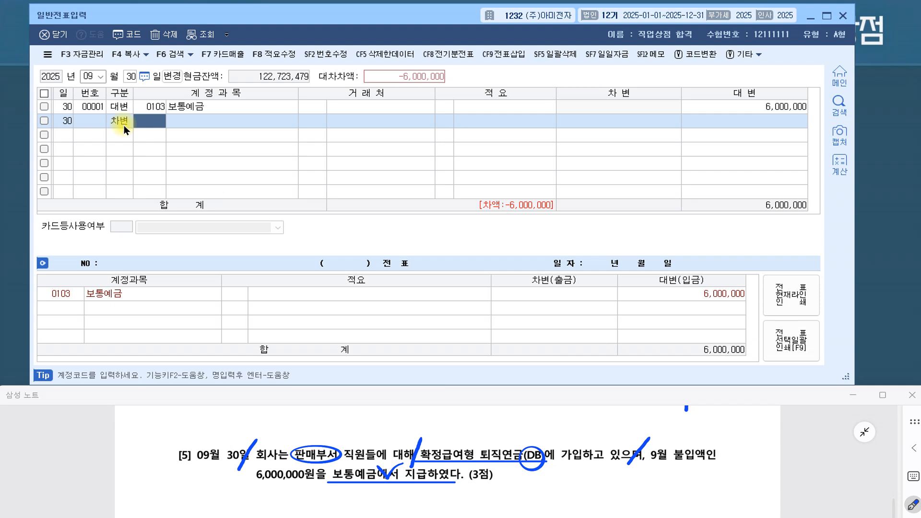
text(퇴직연)
key(Return)
key(Return)
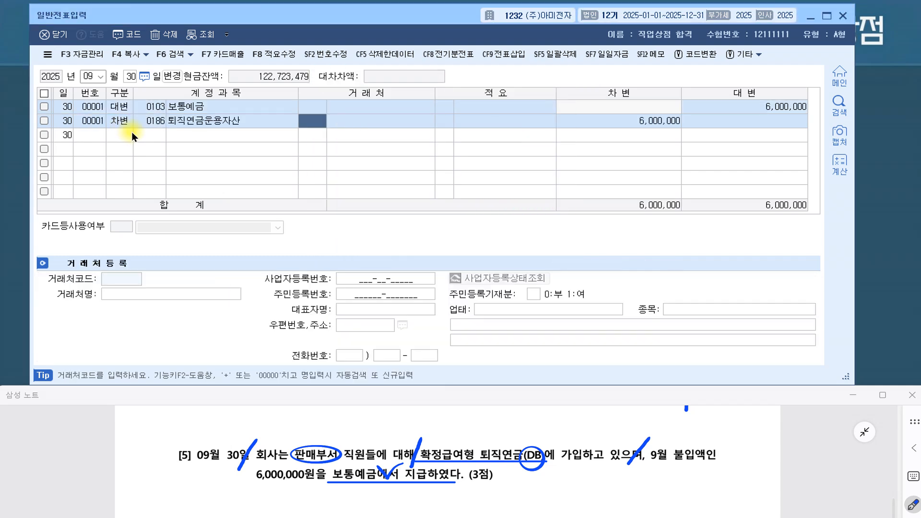
key(Return)
key(Return)
key(Return)
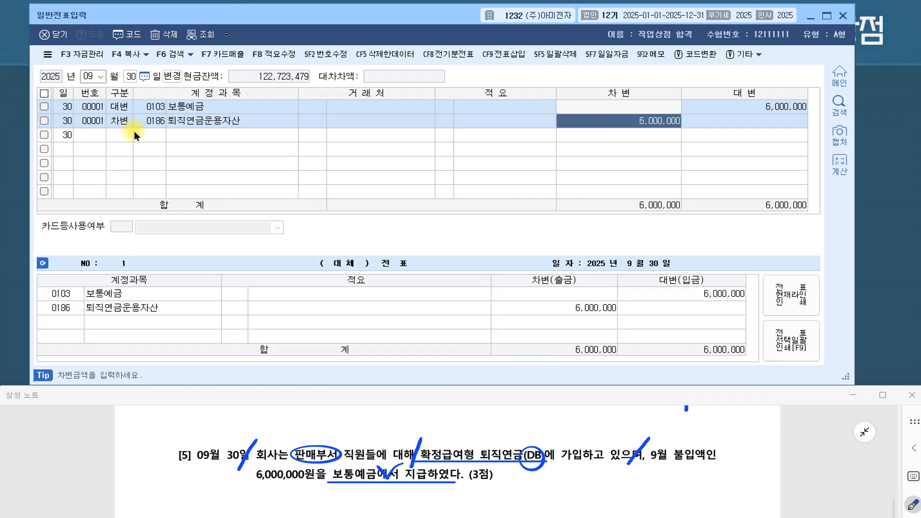
key(Return)
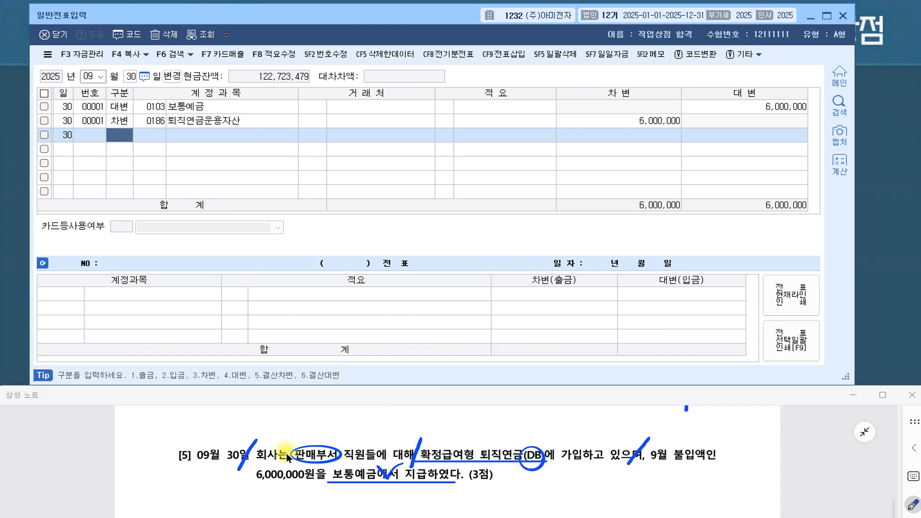
Step: Draw a star beside question 5 and write the note "확정급여형 불입 : 차변에 퇴직연금운용자산" below it
drag(175, 434, 190, 448)
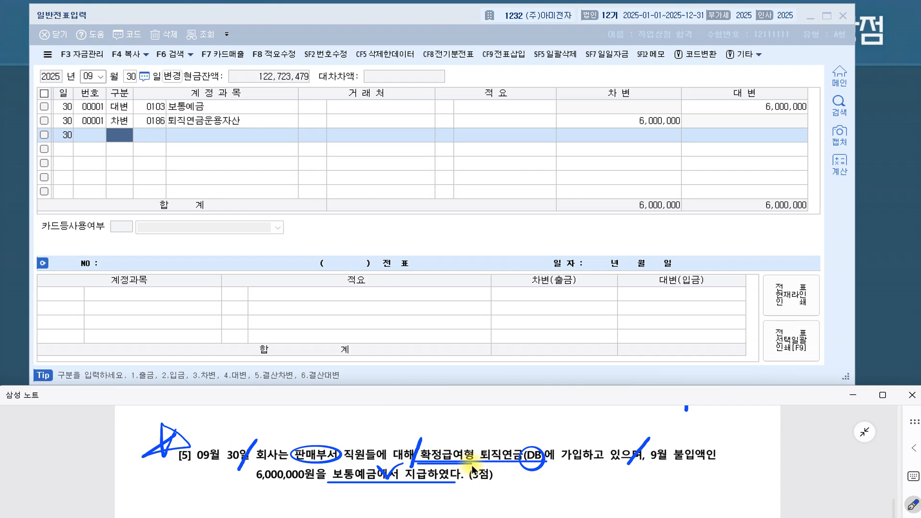
scroll(471, 465, down, 1)
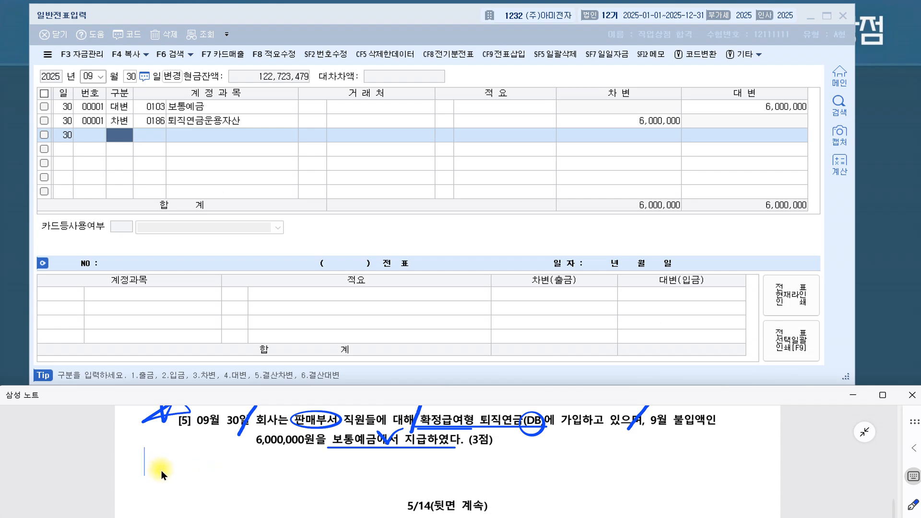
text(ㅇ급여혀)
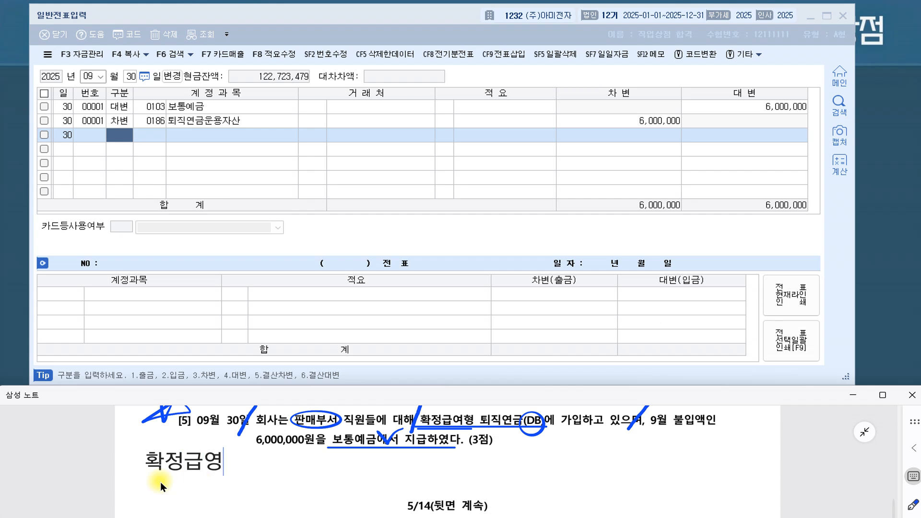
text(ㅇ 불입 : 처벼)
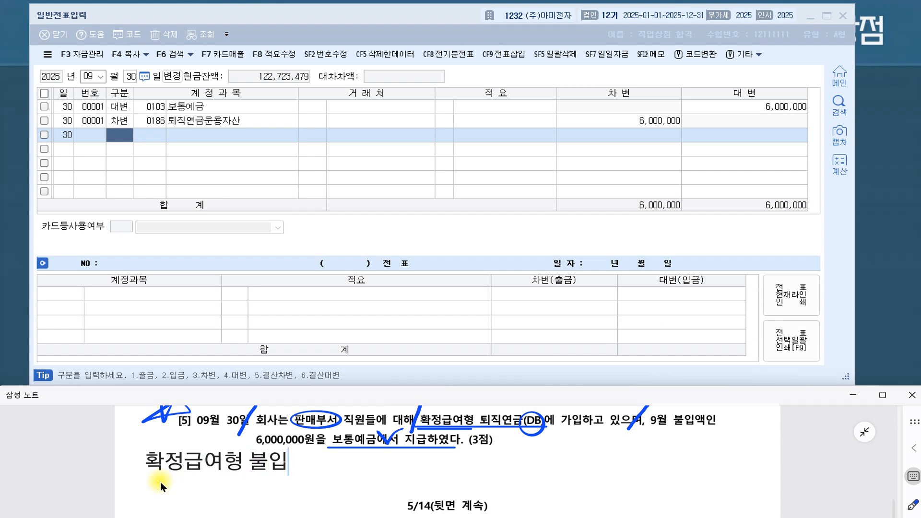
key(BackSpace)
key(BackSpace)
key(BackSpace)
text(ㅏ변에 퇴직연금운ㅇ)
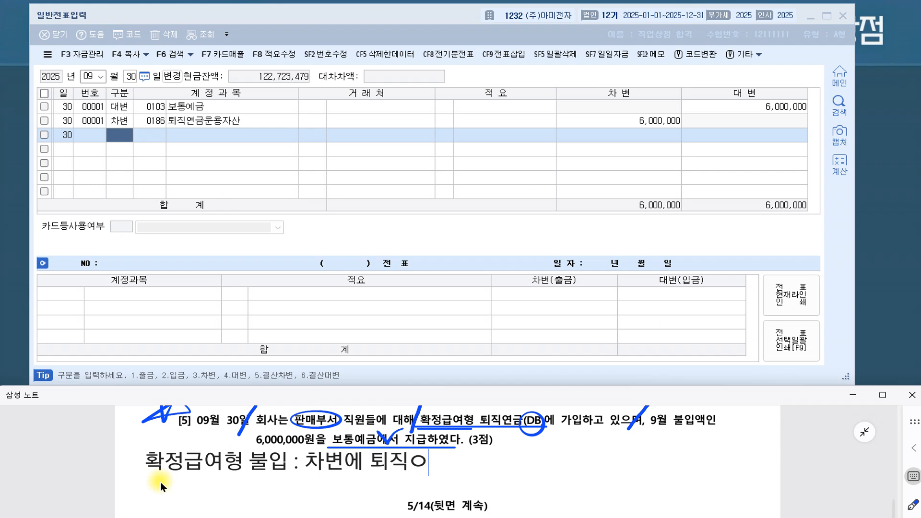
text(ㅛㅇ자산)
key(Return)
Step: Add a second note line reading "확정기여형 불입 : 차변에 퇴직급여로 처리하되, 제조원가, 판관 구분"
text(확)
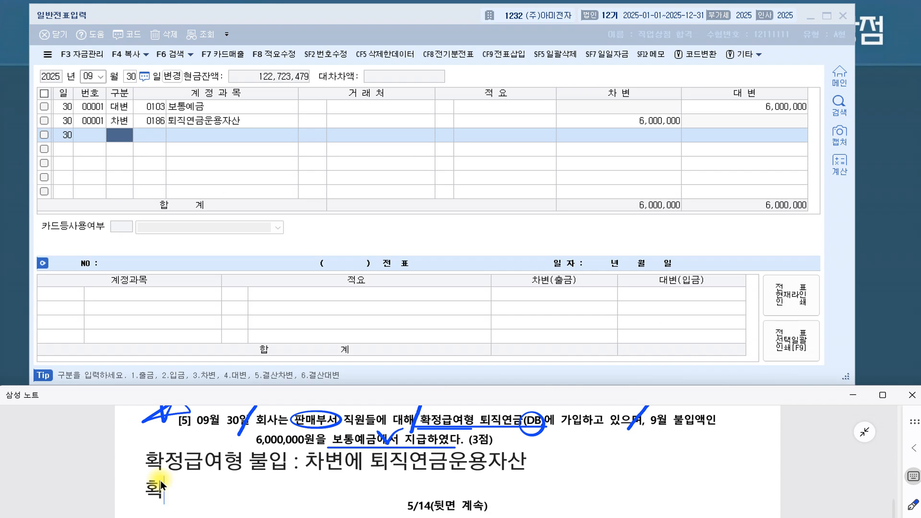
text(정깅ㅕ형 불입)
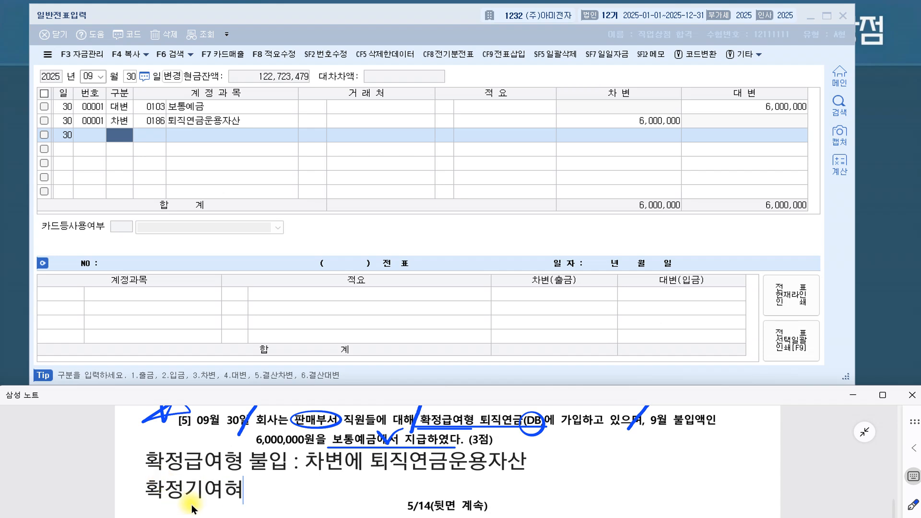
text( : ㅊㅓㅂㅡ)
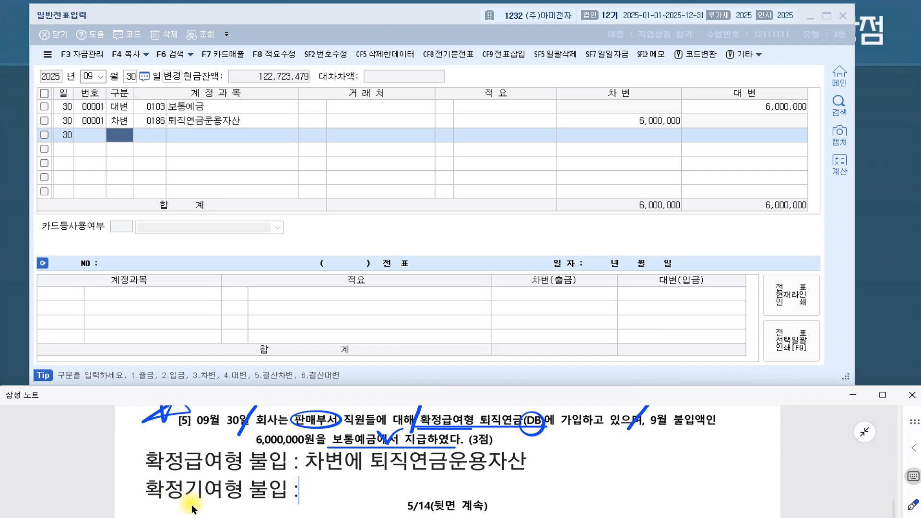
key(BackSpace)
key(BackSpace)
key(BackSpace)
text(차변에 죄)
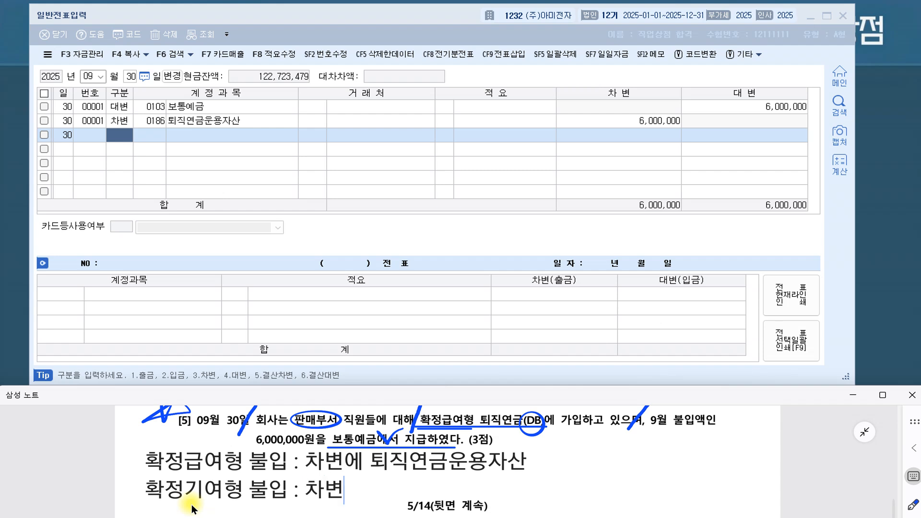
key(BackSpace)
text(퇴)
key(BackSpace)
key(BackSpace)
key(BackSpace)
text(퇴직급여로)
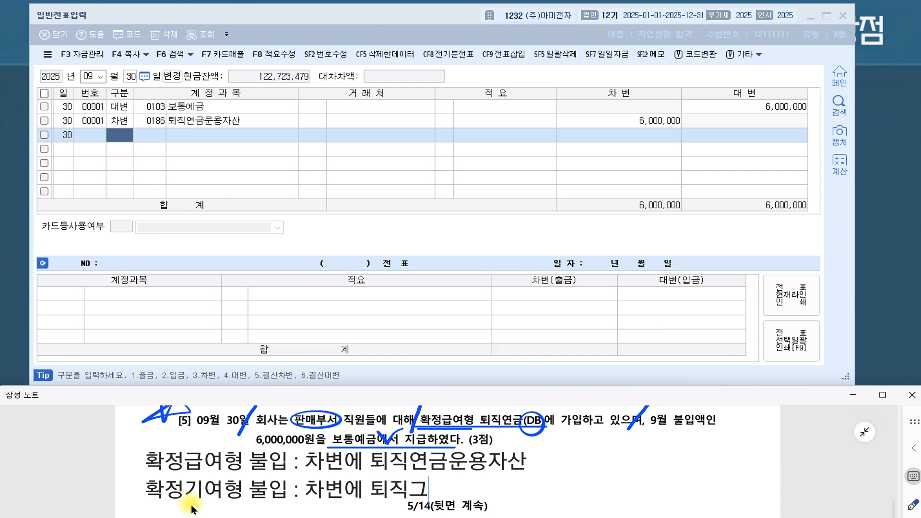
text( 처)
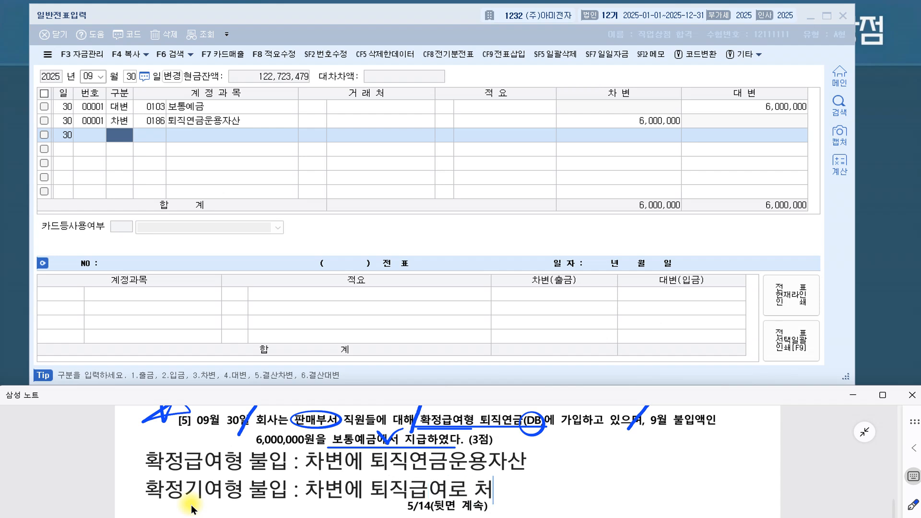
text(리하되, 제조)
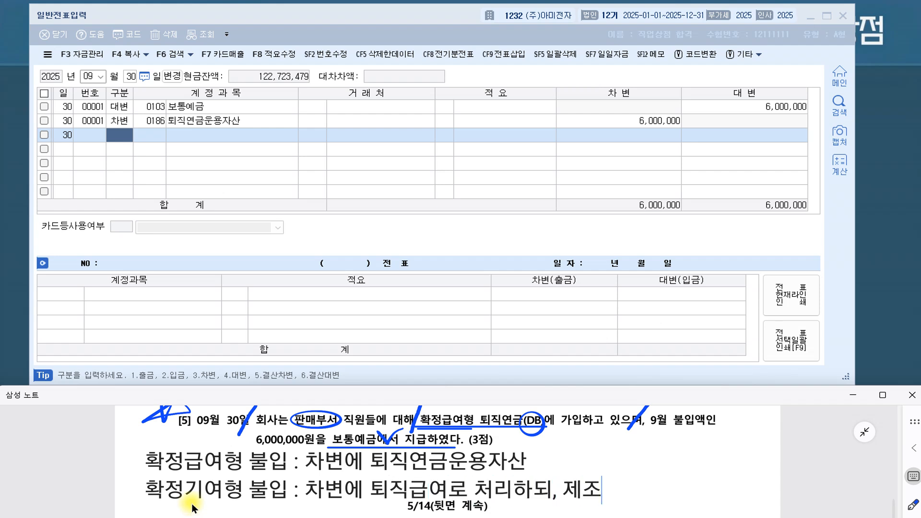
text(우가)
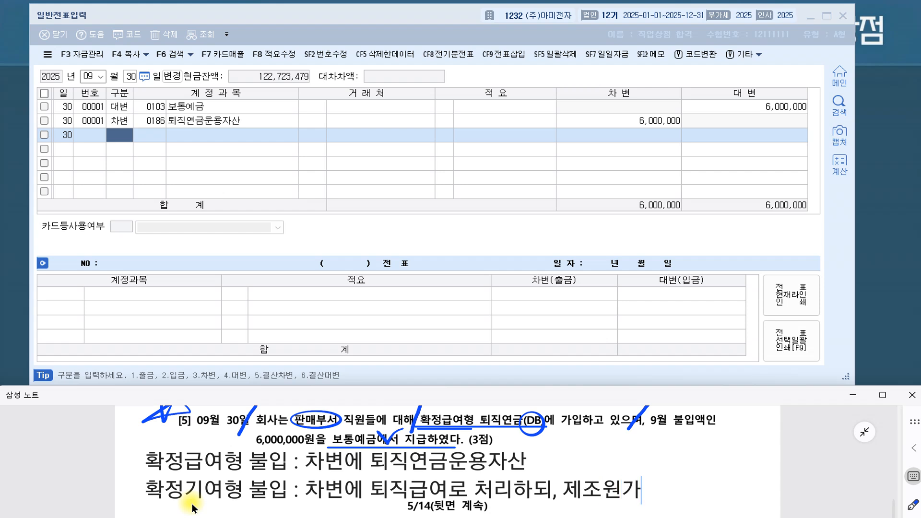
text(, 판고관 구분)
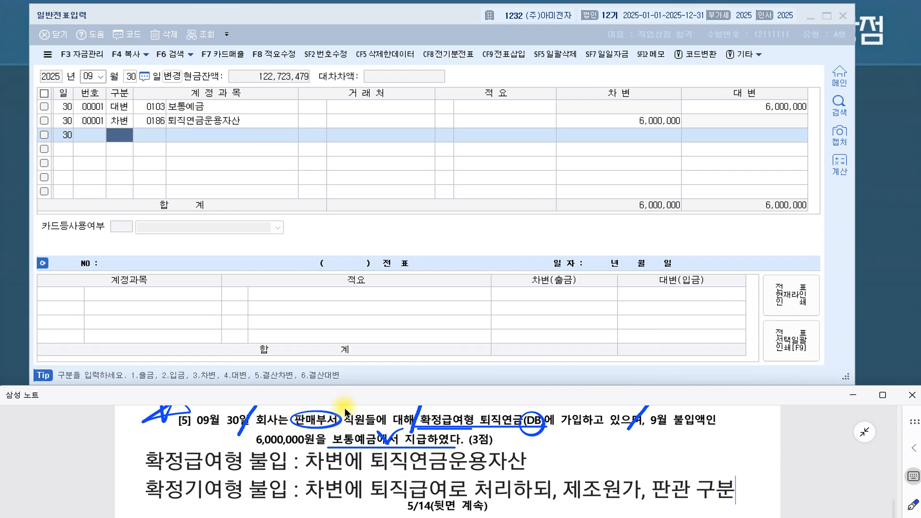
Step: Switch to the pen, underline 판매부서 and 기여형, circle 판관 and 급여, and box 퇴직연금운용자산 in the notes
click(912, 503)
drag(290, 428, 344, 427)
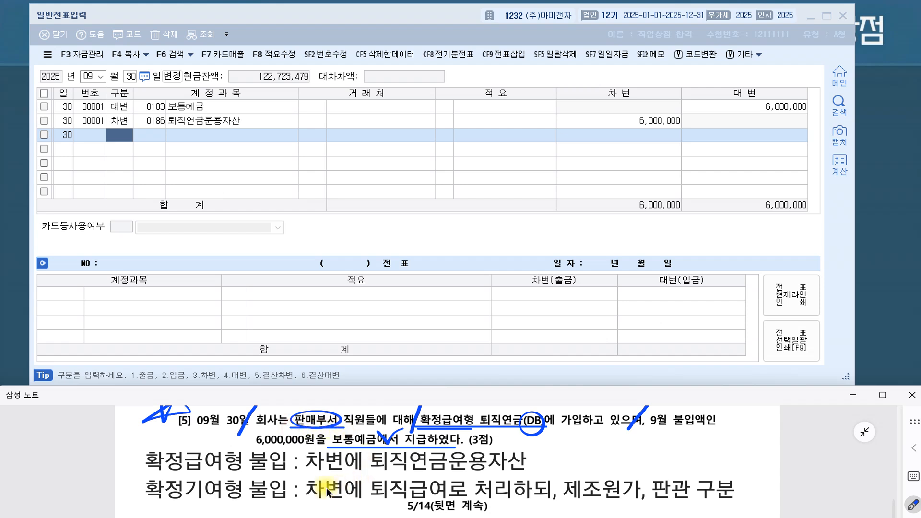
drag(186, 498, 238, 498)
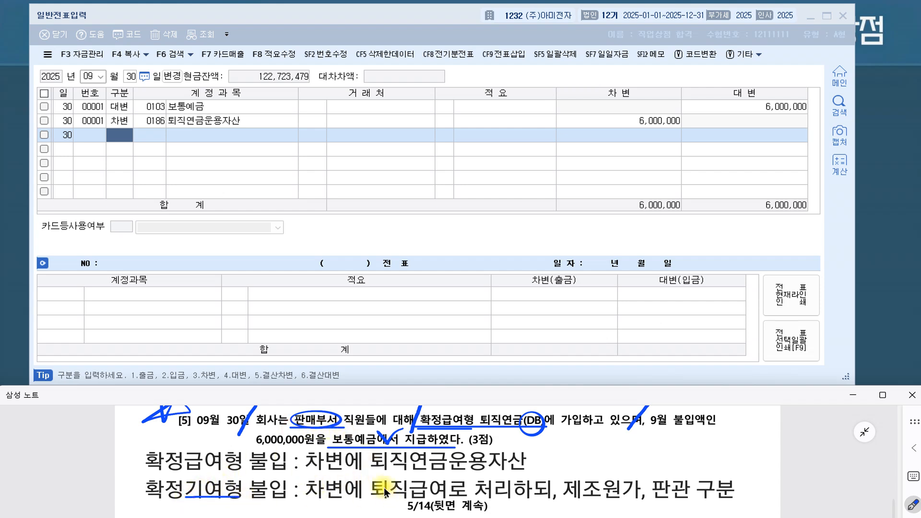
mouse_move(658, 476)
mouse_down()
mouse_move(679, 503)
mouse_move(665, 475)
mouse_up()
mouse_move(185, 465)
mouse_down()
mouse_move(235, 453)
mouse_move(185, 470)
mouse_up()
mouse_move(414, 472)
mouse_down()
mouse_move(522, 462)
mouse_move(372, 456)
mouse_up()
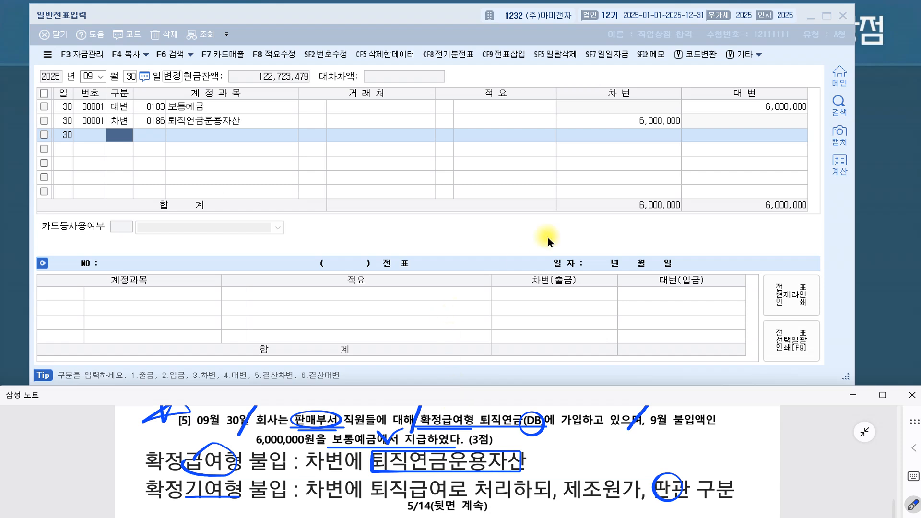
Step: Review the debit amount of the 퇴직연금운용자산 line and bring up 문제2 (매입매출전표입력) in the exam paper
click(658, 121)
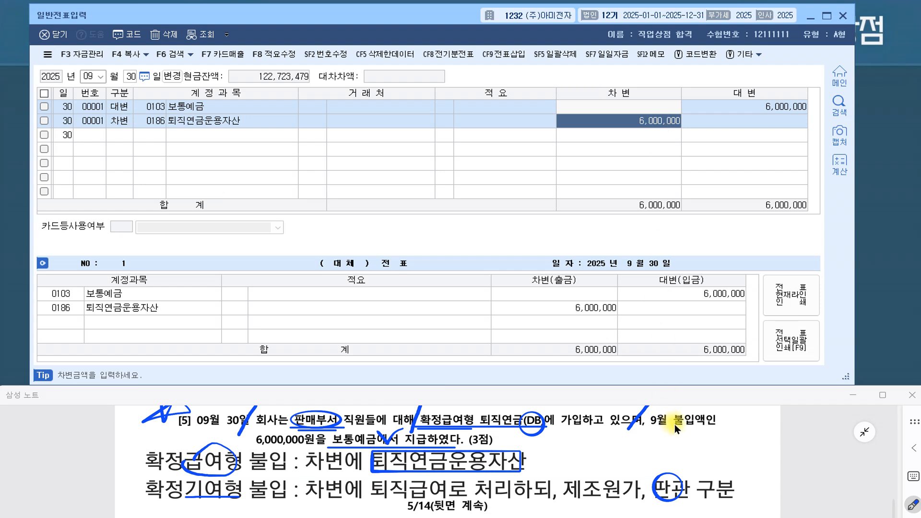
scroll(675, 427, down, 5)
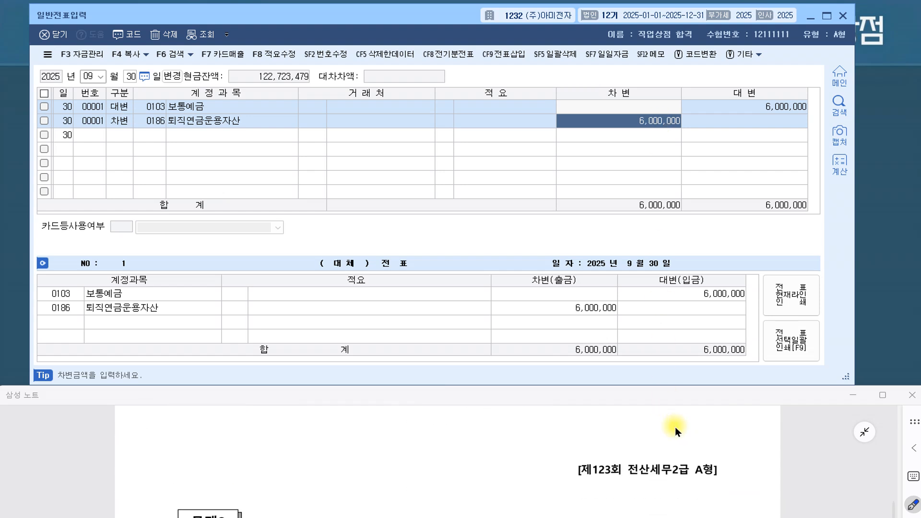
scroll(675, 430, down, 1)
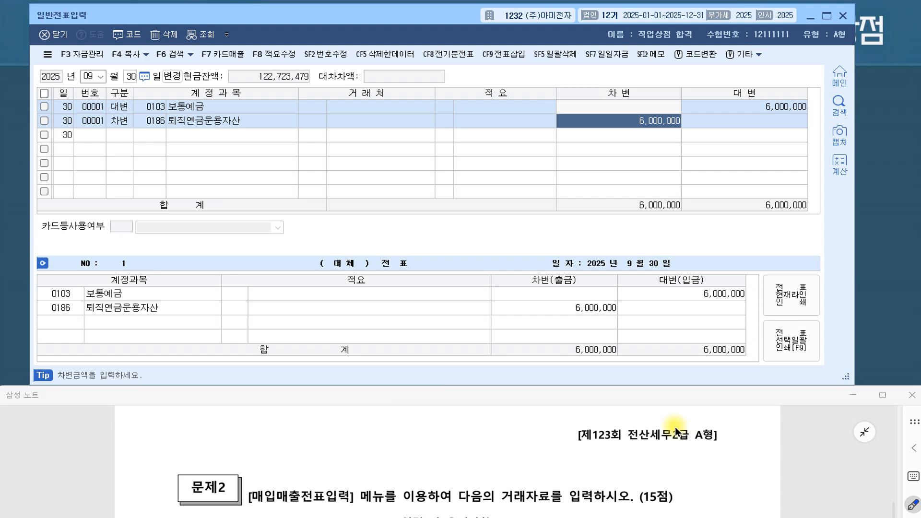
scroll(675, 430, down, 1)
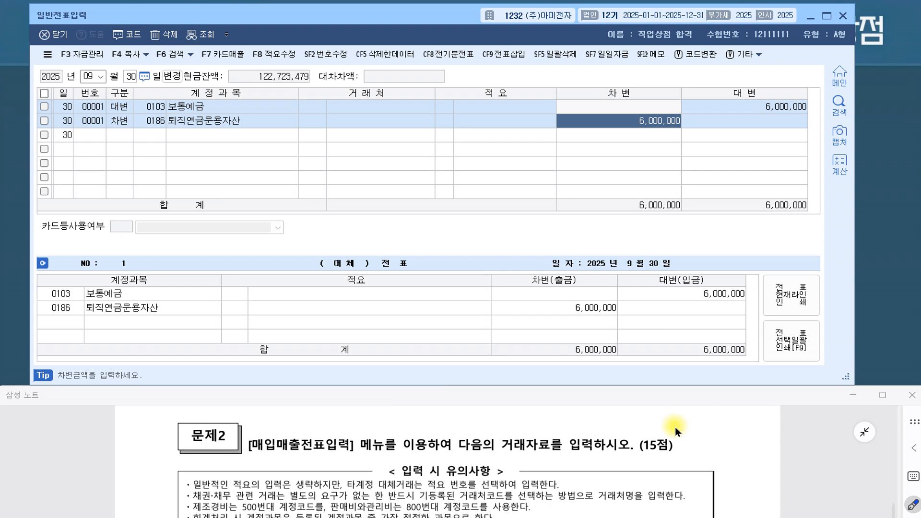